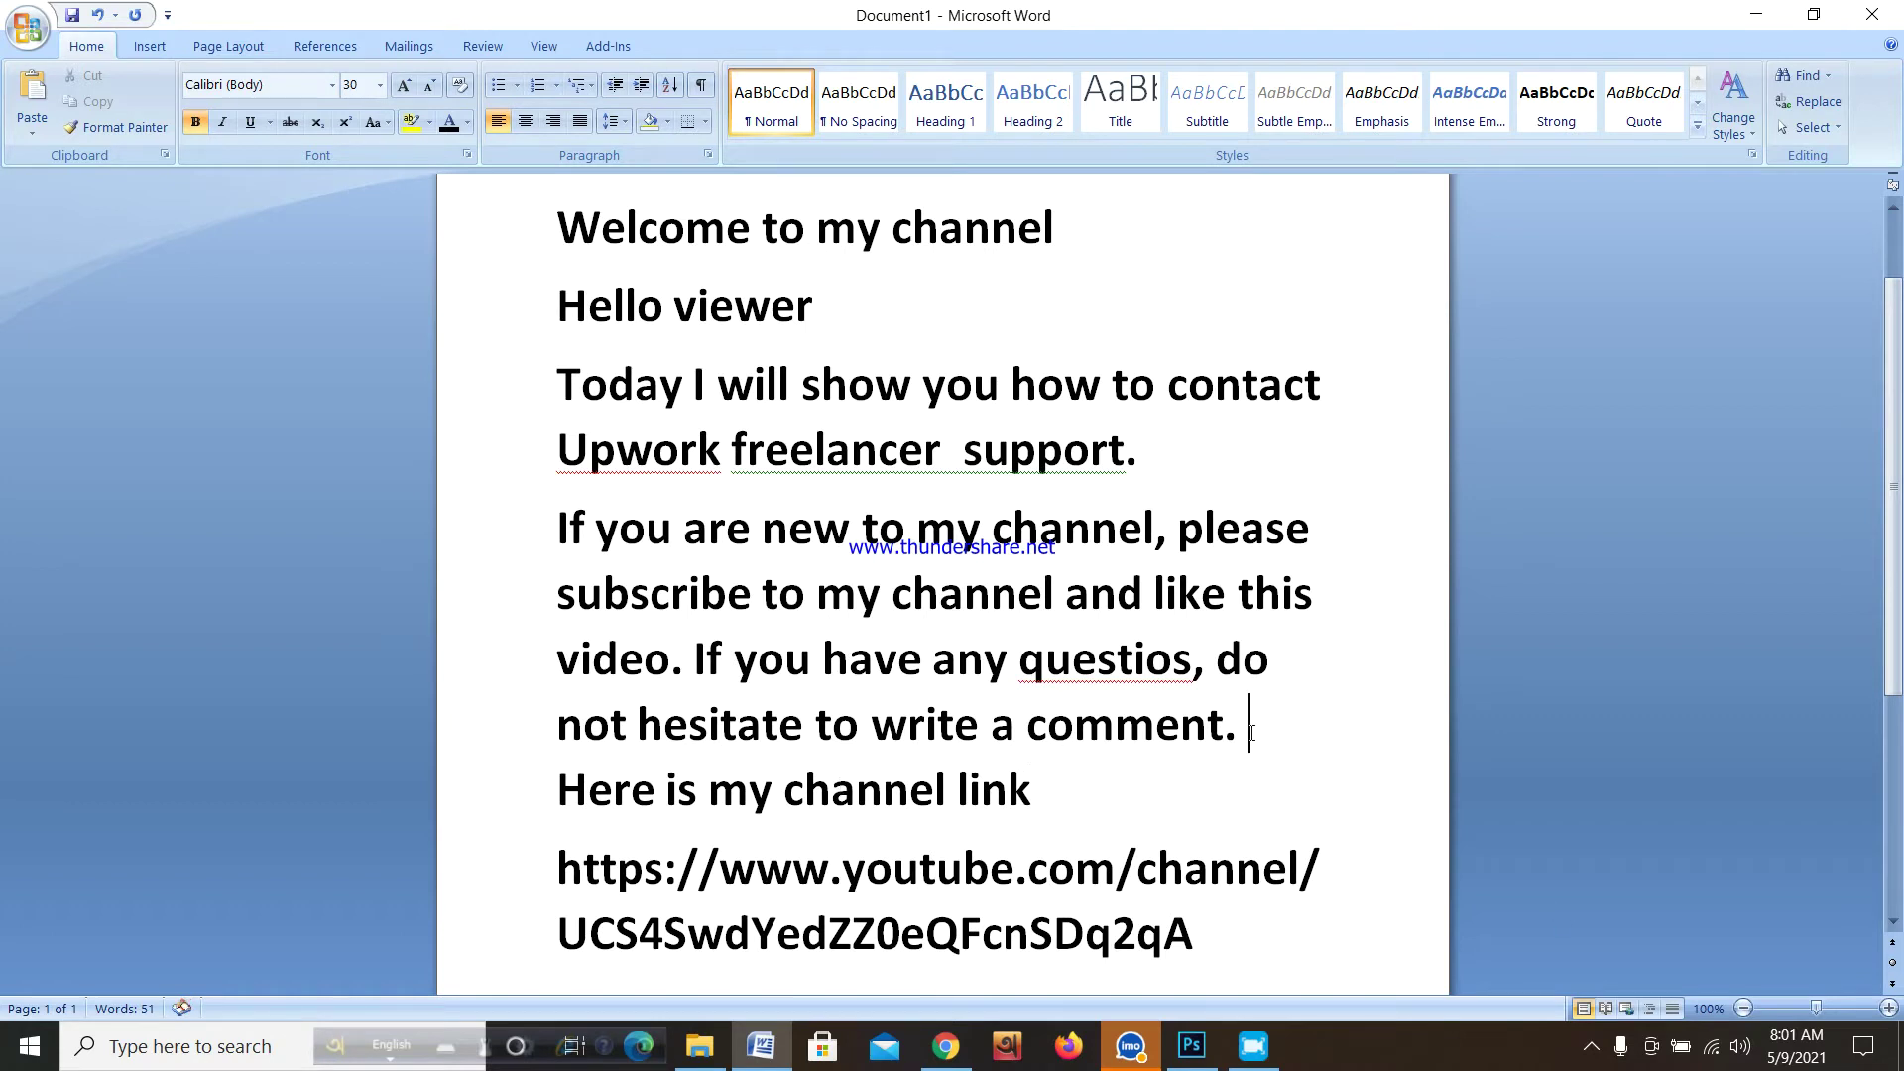
{"action": "scroll", "coordinate": [1230, 730], "scroll_direction": "down", "scroll_amount": 1}
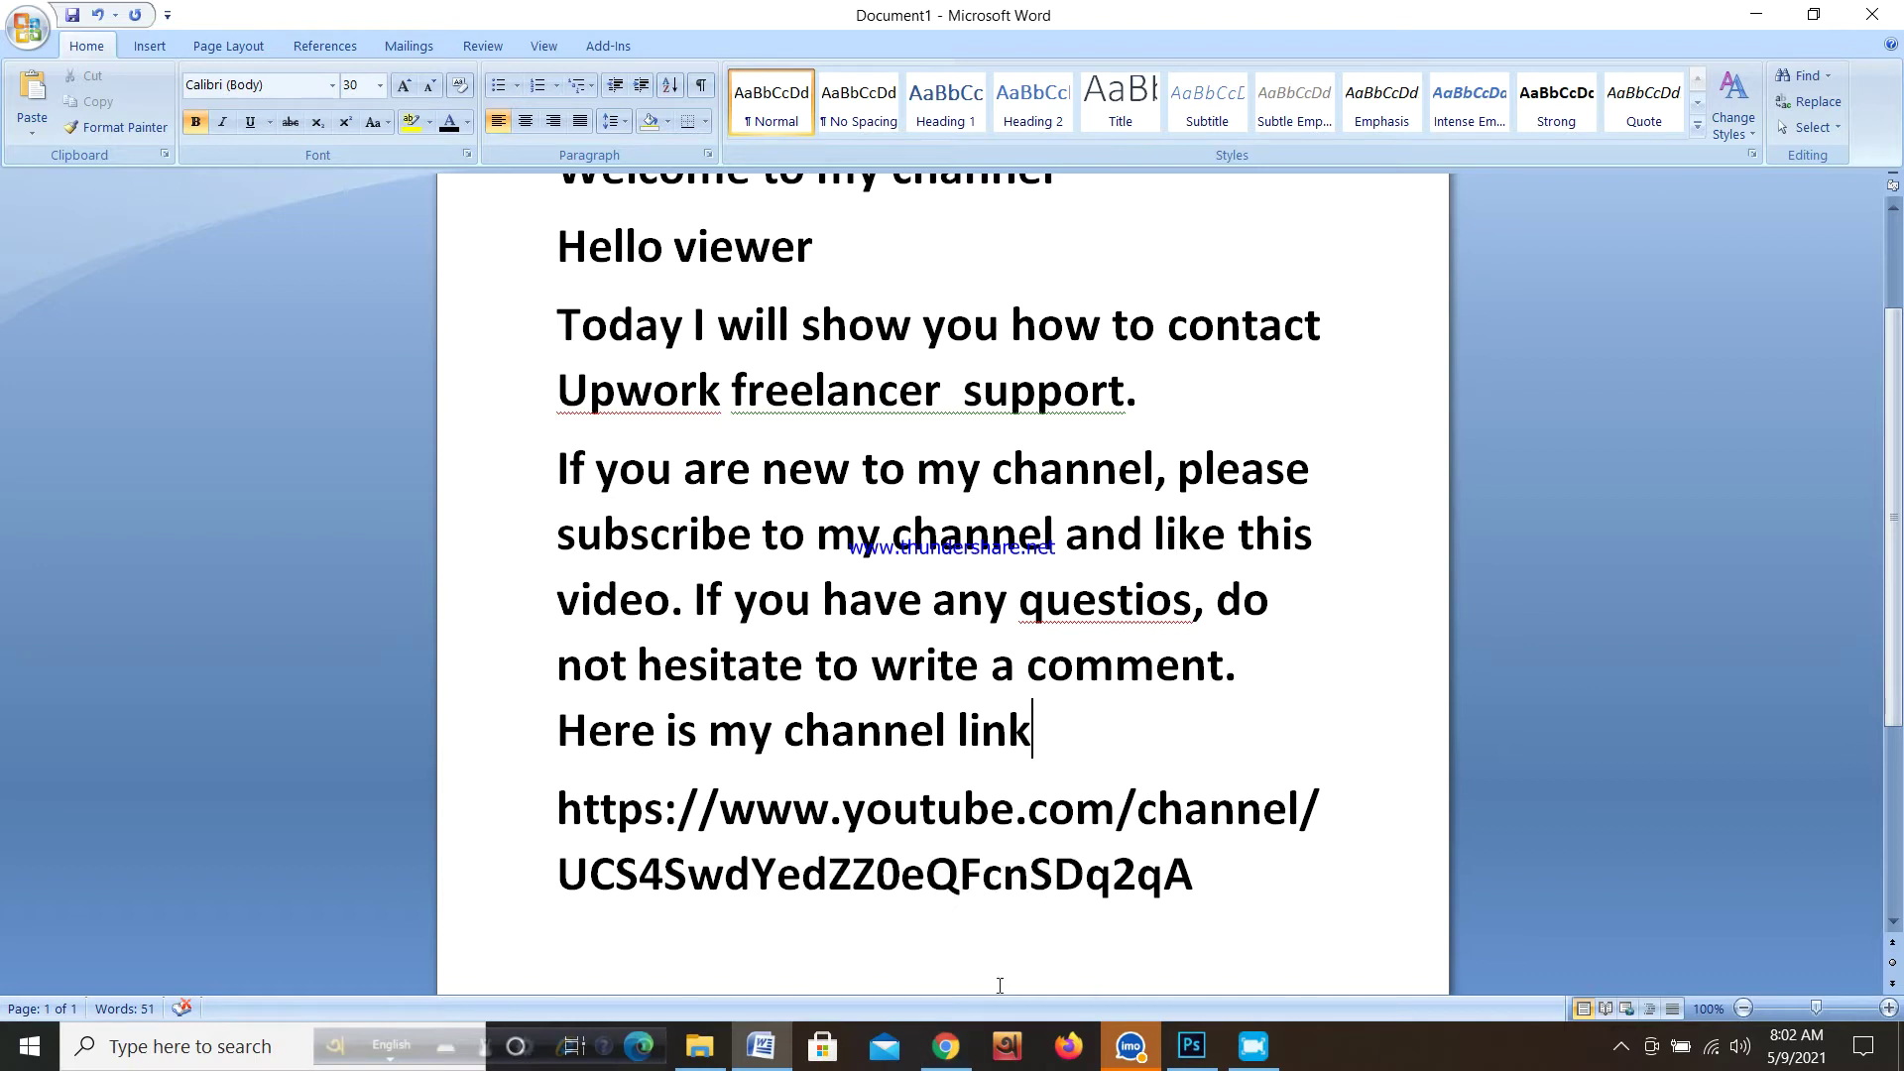
Step: Bring up the YouTube channel page, then switch to the Upwork job feed
{"action": "left_click", "coordinate": [945, 1046]}
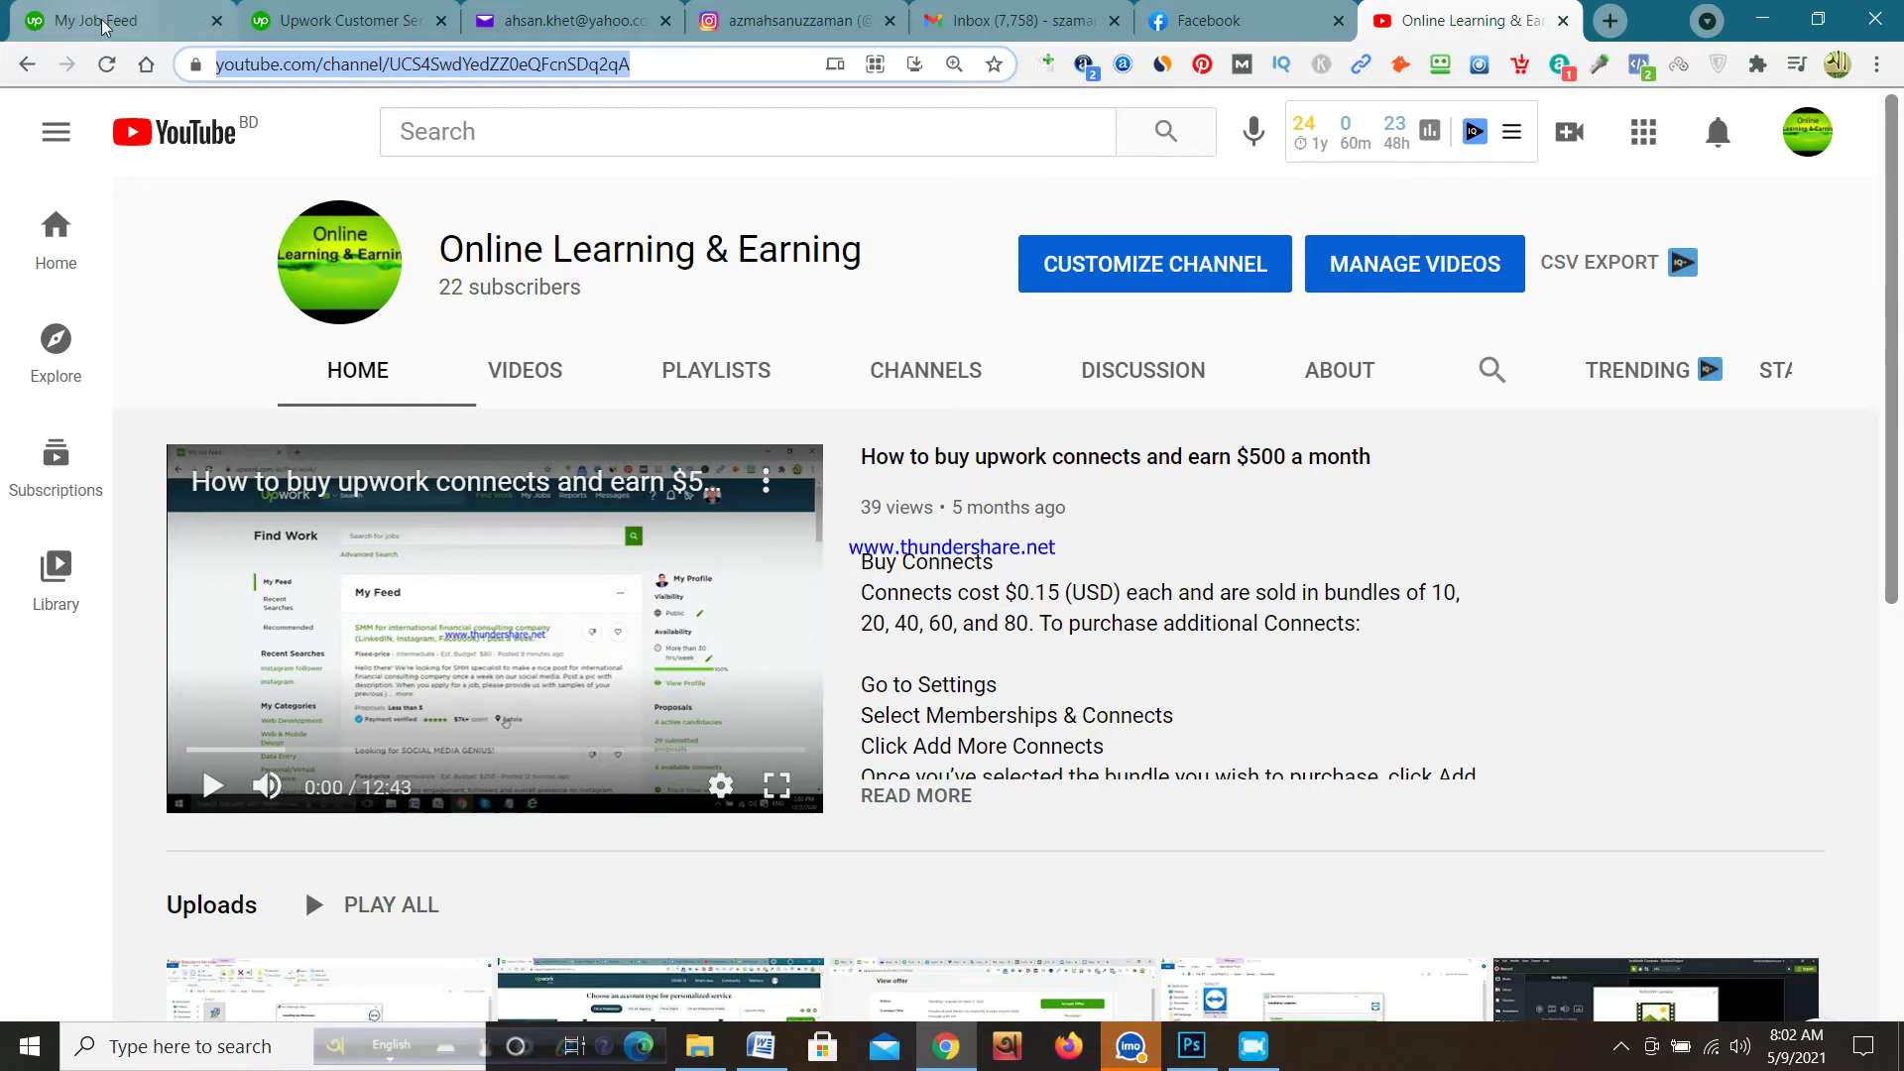
{"action": "left_click", "coordinate": [30, 24]}
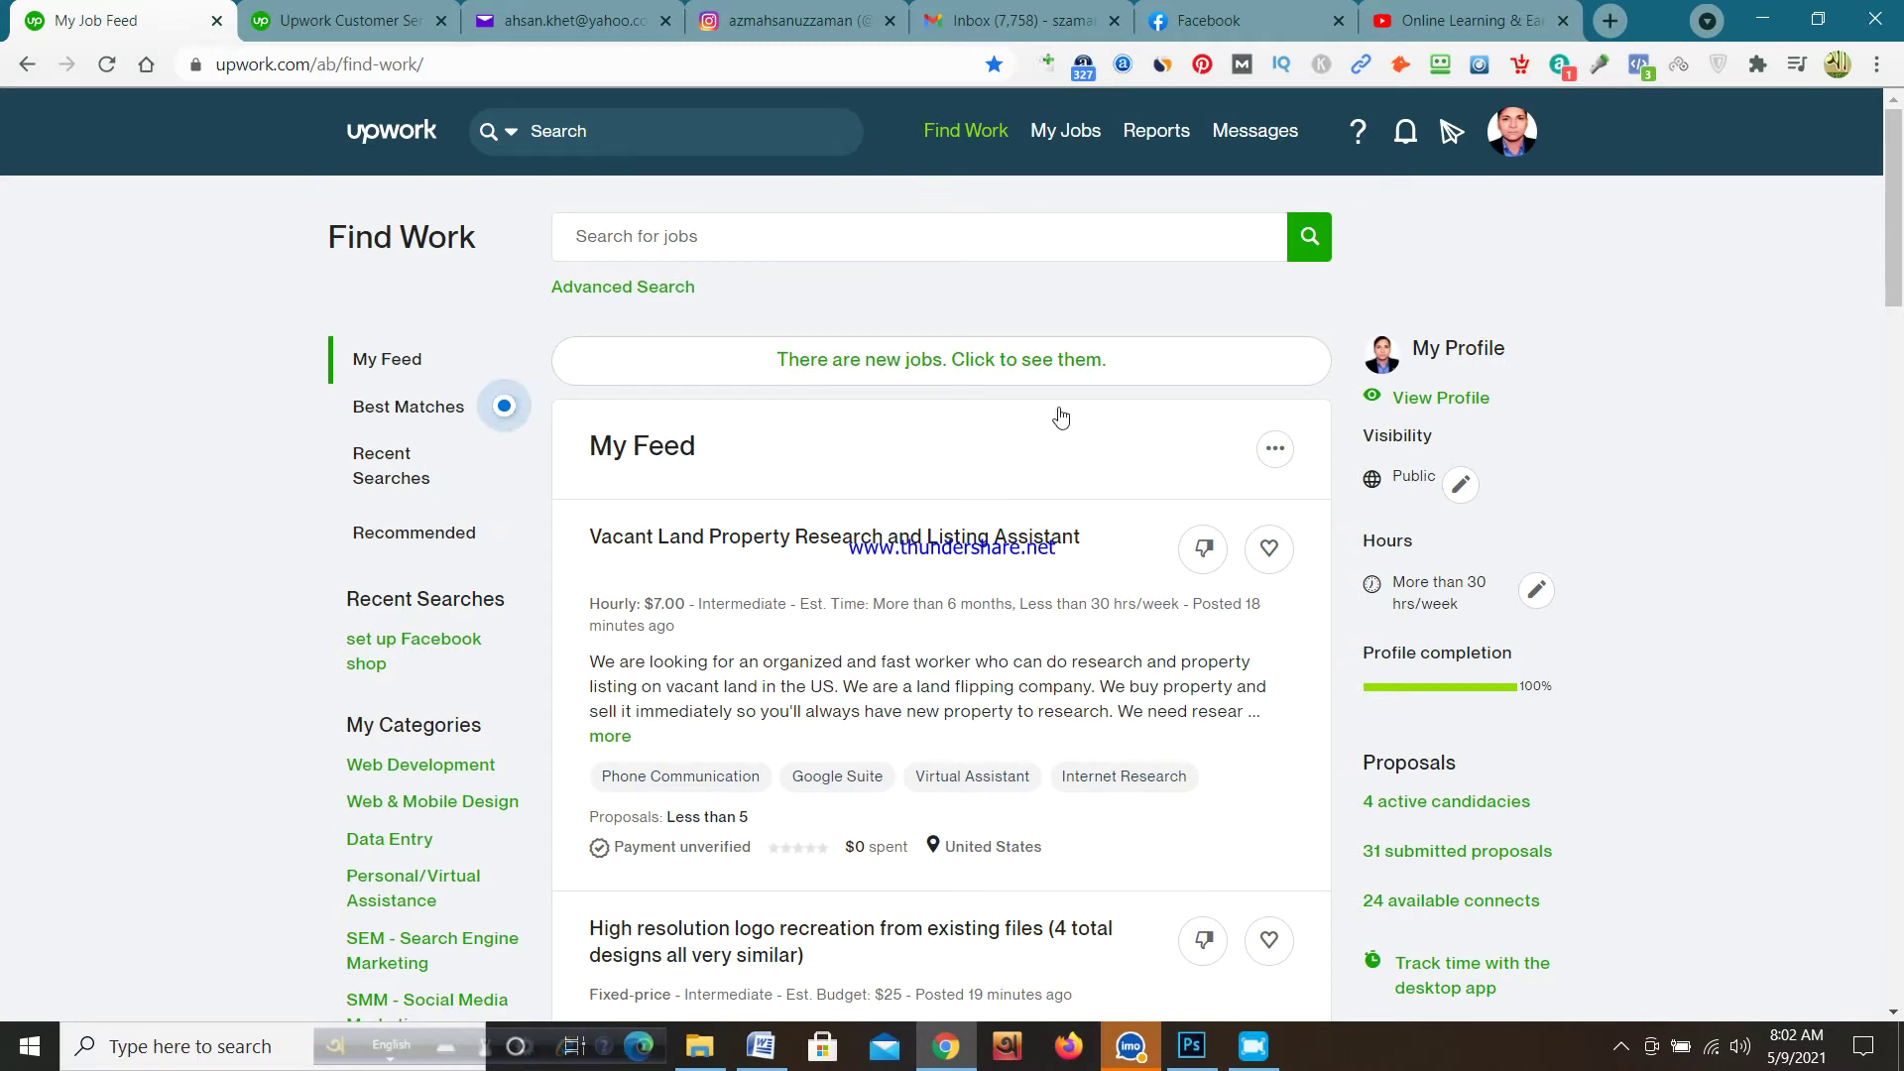
Step: Go to My Job Feed and pick Help and Support from Upwork's Help dropdown
{"action": "left_click", "coordinate": [954, 297]}
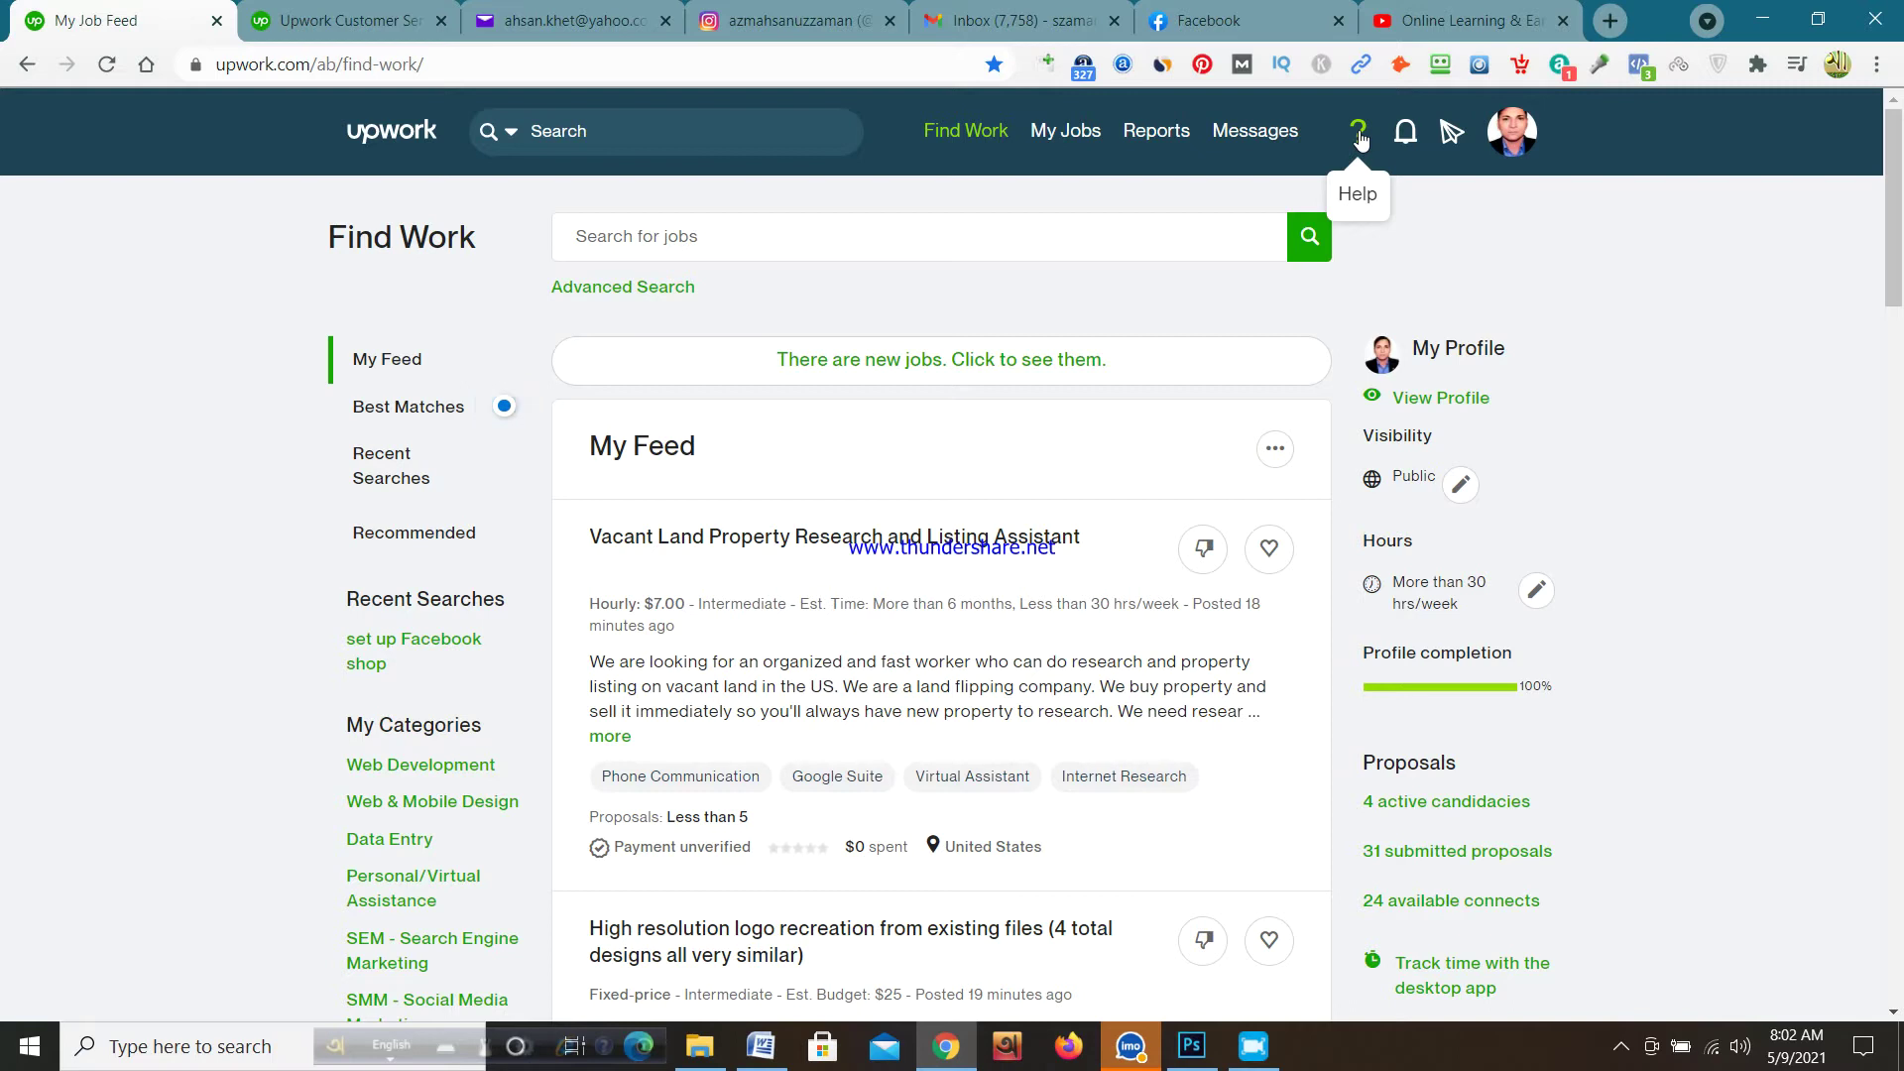
{"action": "left_click", "coordinate": [1359, 135]}
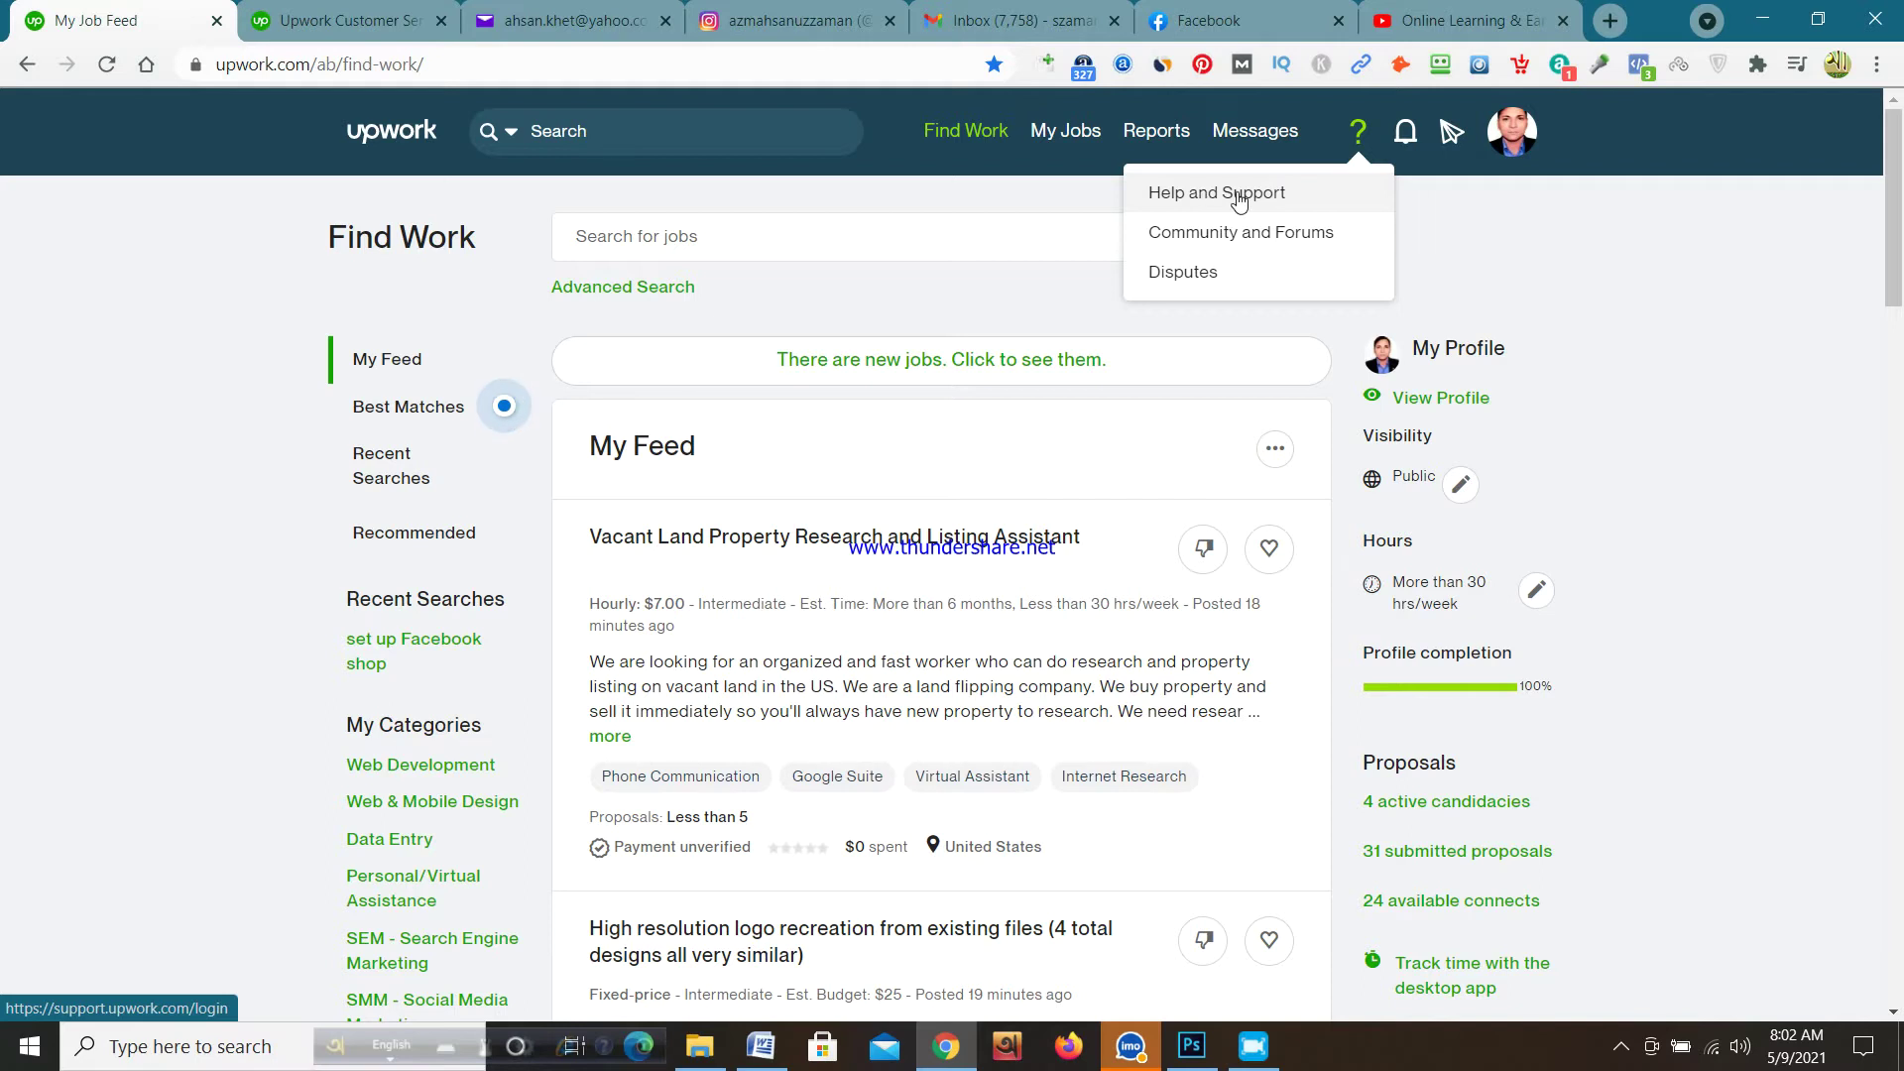
{"action": "left_click", "coordinate": [1238, 202]}
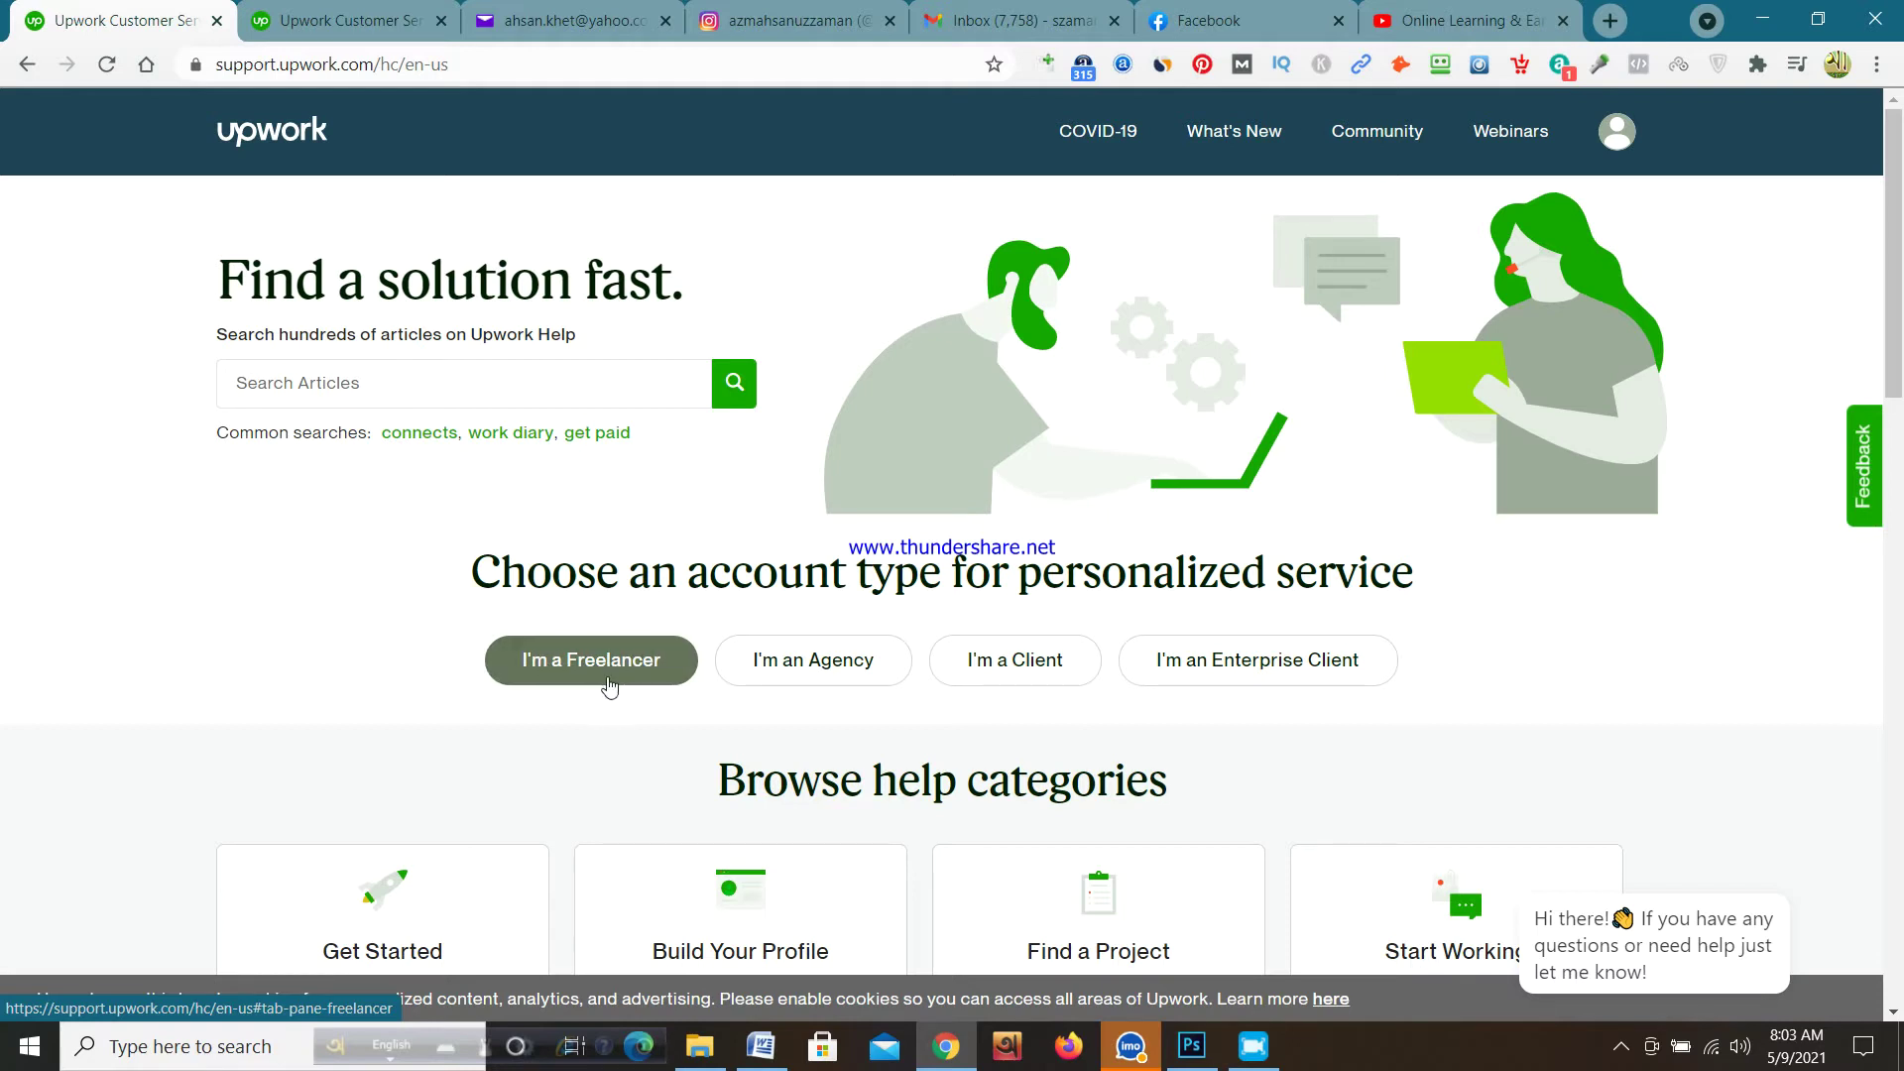
Step: Choose 'I'm a Freelancer' as the account type in the Upwork Help Center
{"action": "left_click", "coordinate": [609, 681]}
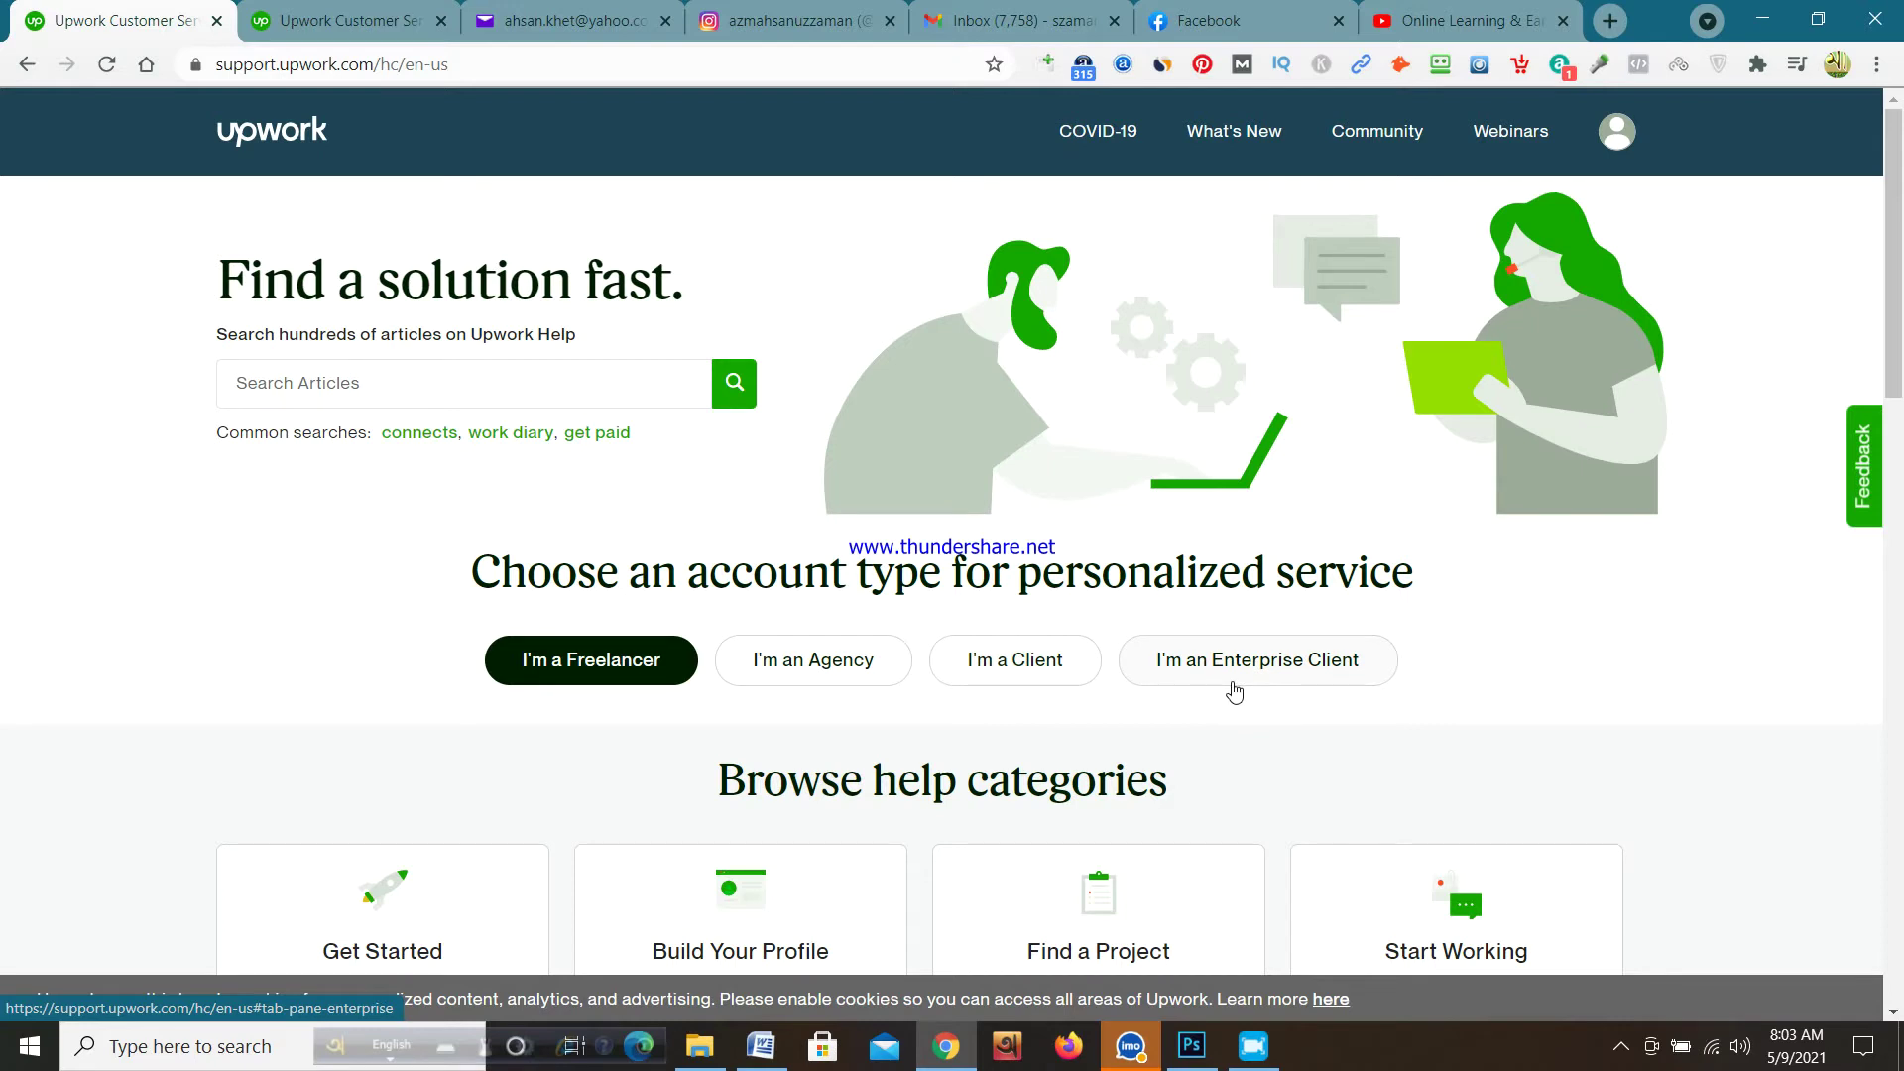
{"action": "scroll", "coordinate": [1233, 692], "scroll_direction": "down", "scroll_amount": 2}
{"action": "scroll", "coordinate": [1234, 692], "scroll_direction": "down", "scroll_amount": 3}
{"action": "scroll", "coordinate": [1233, 691], "scroll_direction": "down", "scroll_amount": 2}
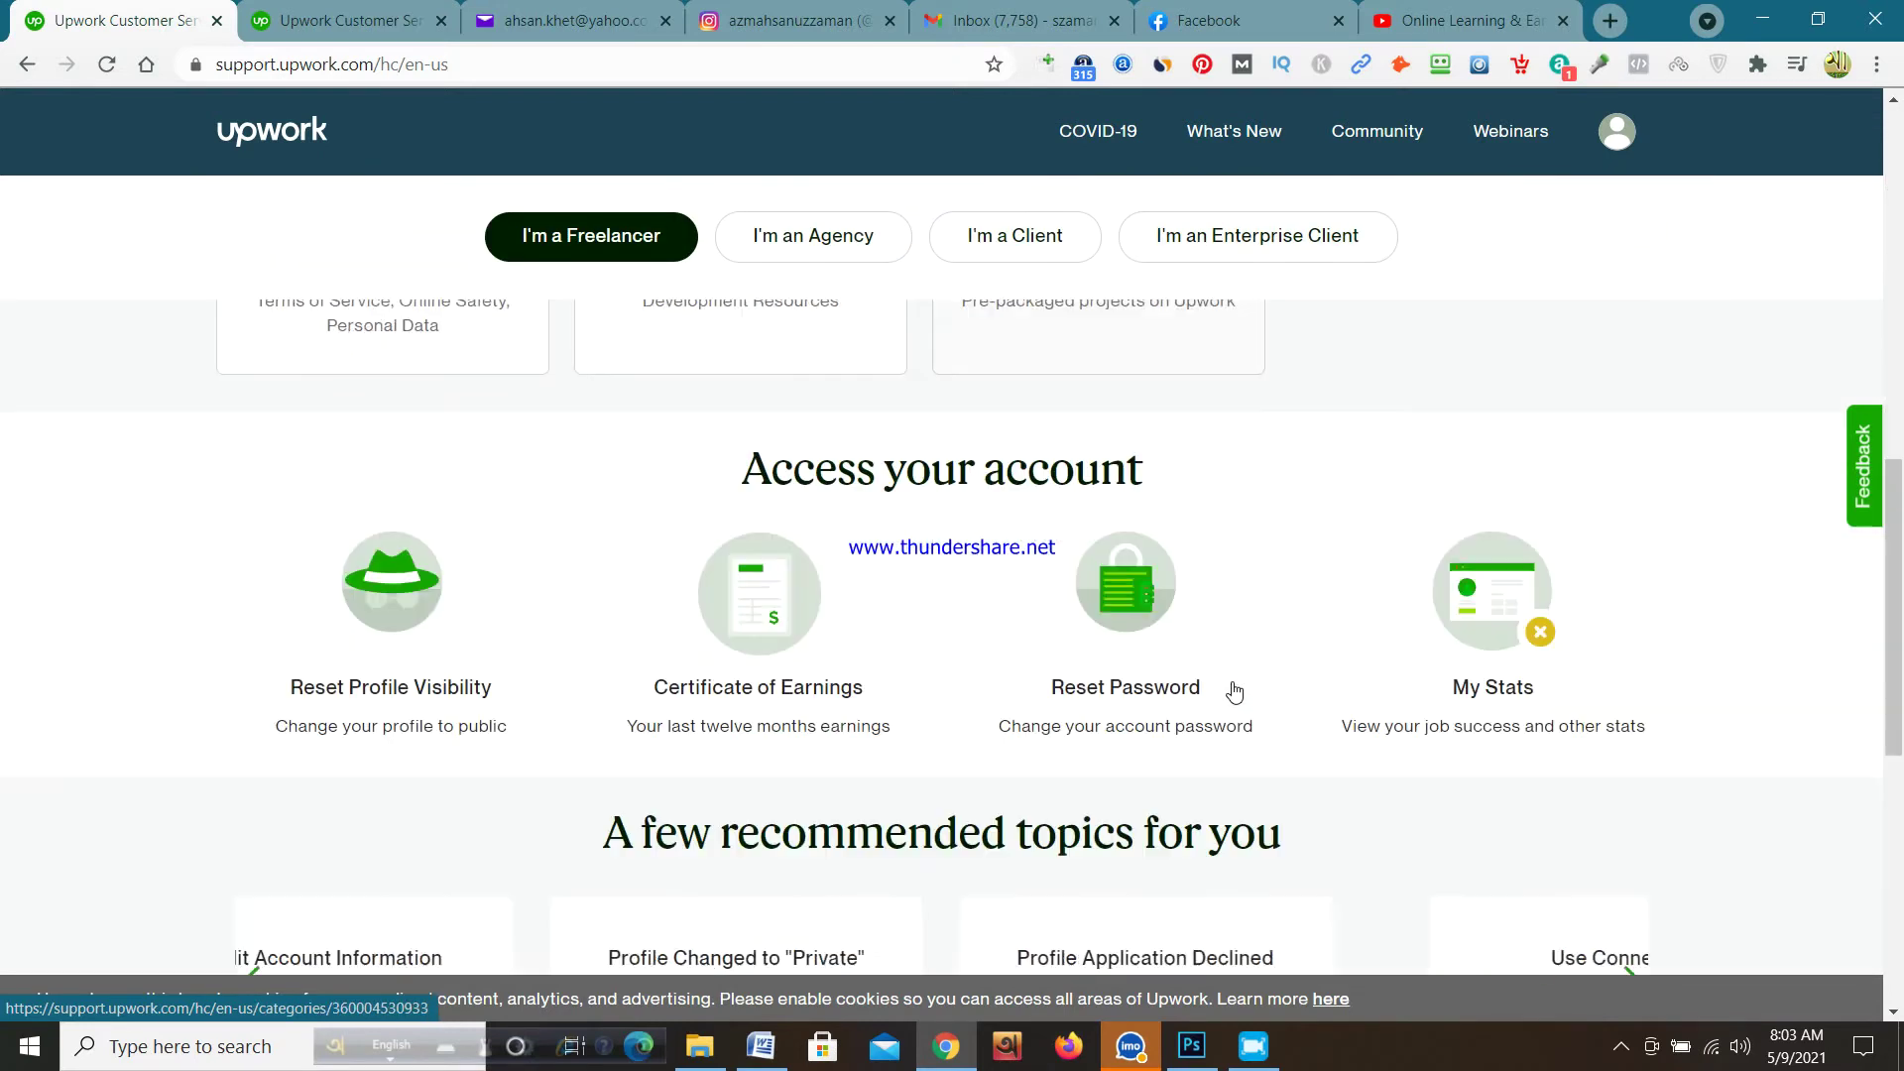
{"action": "scroll", "coordinate": [1232, 692], "scroll_direction": "up", "scroll_amount": 2}
{"action": "scroll", "coordinate": [1233, 692], "scroll_direction": "up", "scroll_amount": 2}
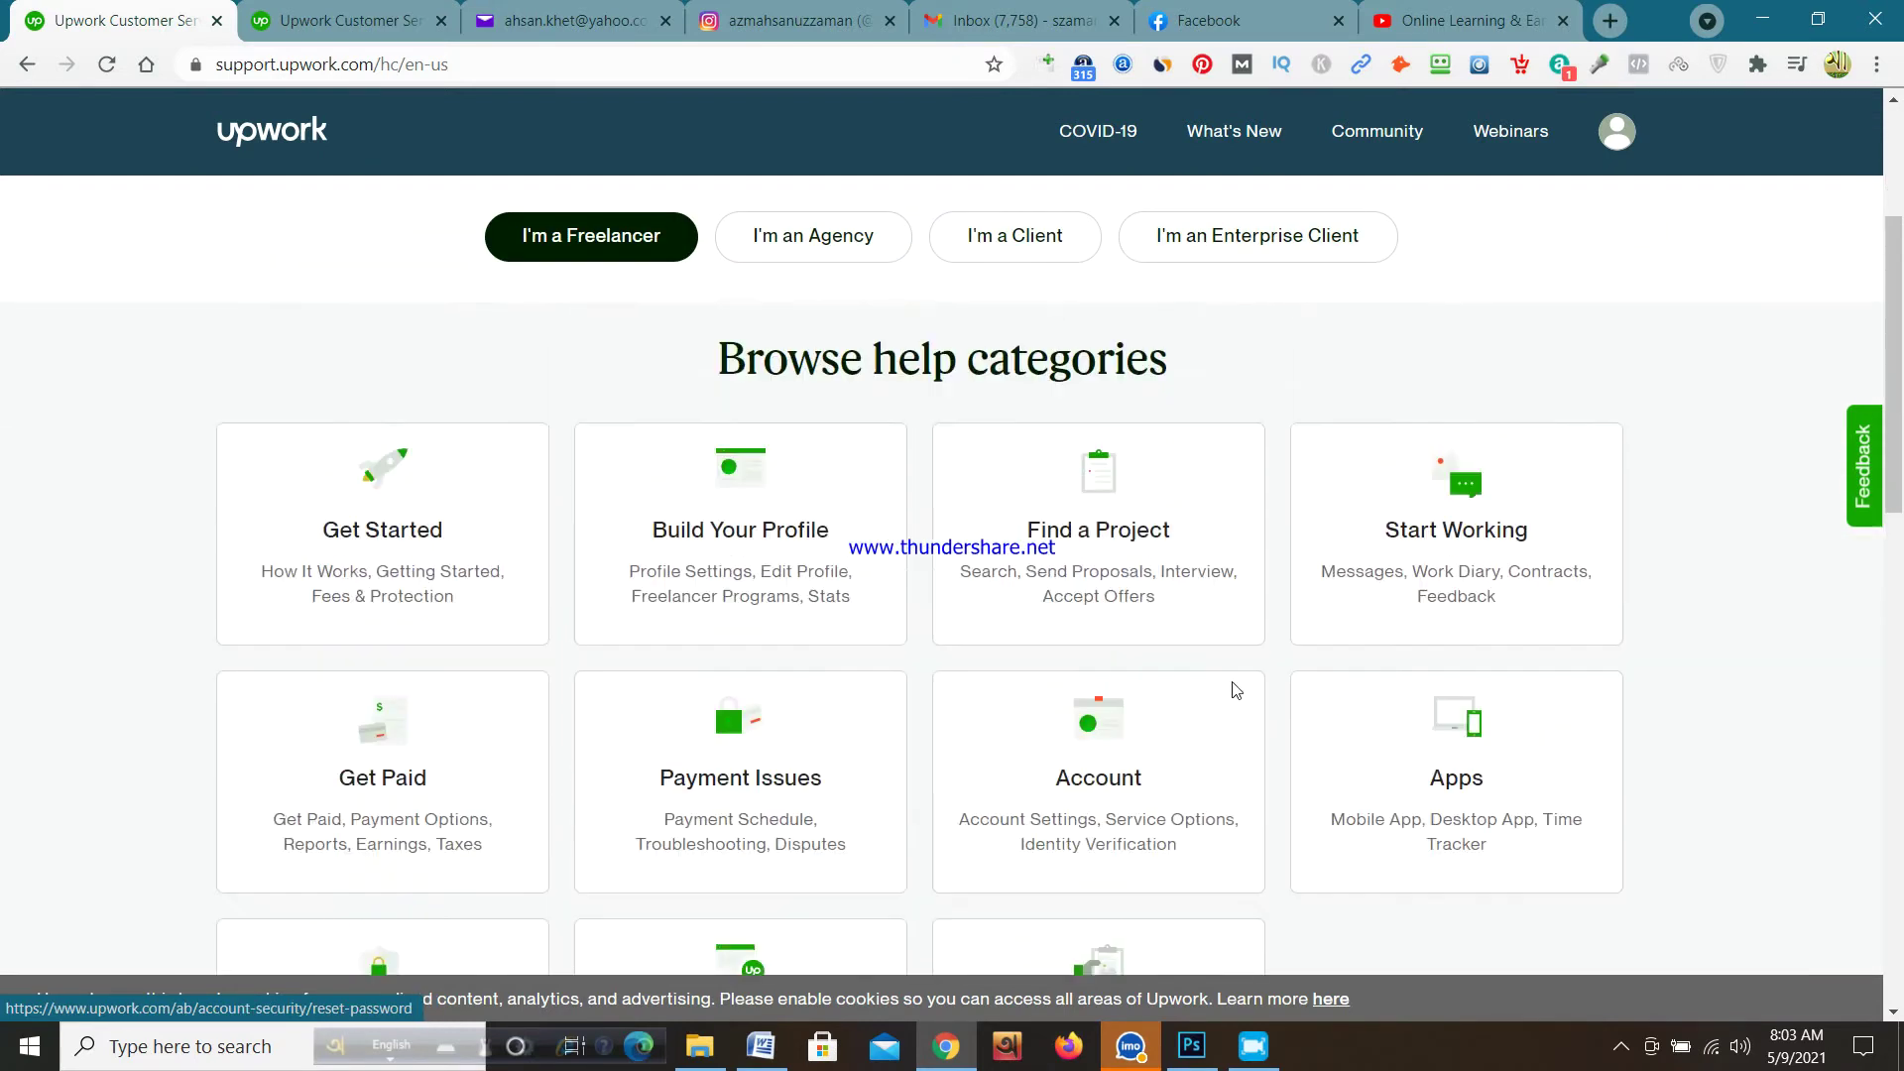
{"action": "scroll", "coordinate": [1233, 691], "scroll_direction": "up", "scroll_amount": 3}
{"action": "left_click", "coordinate": [336, 24]}
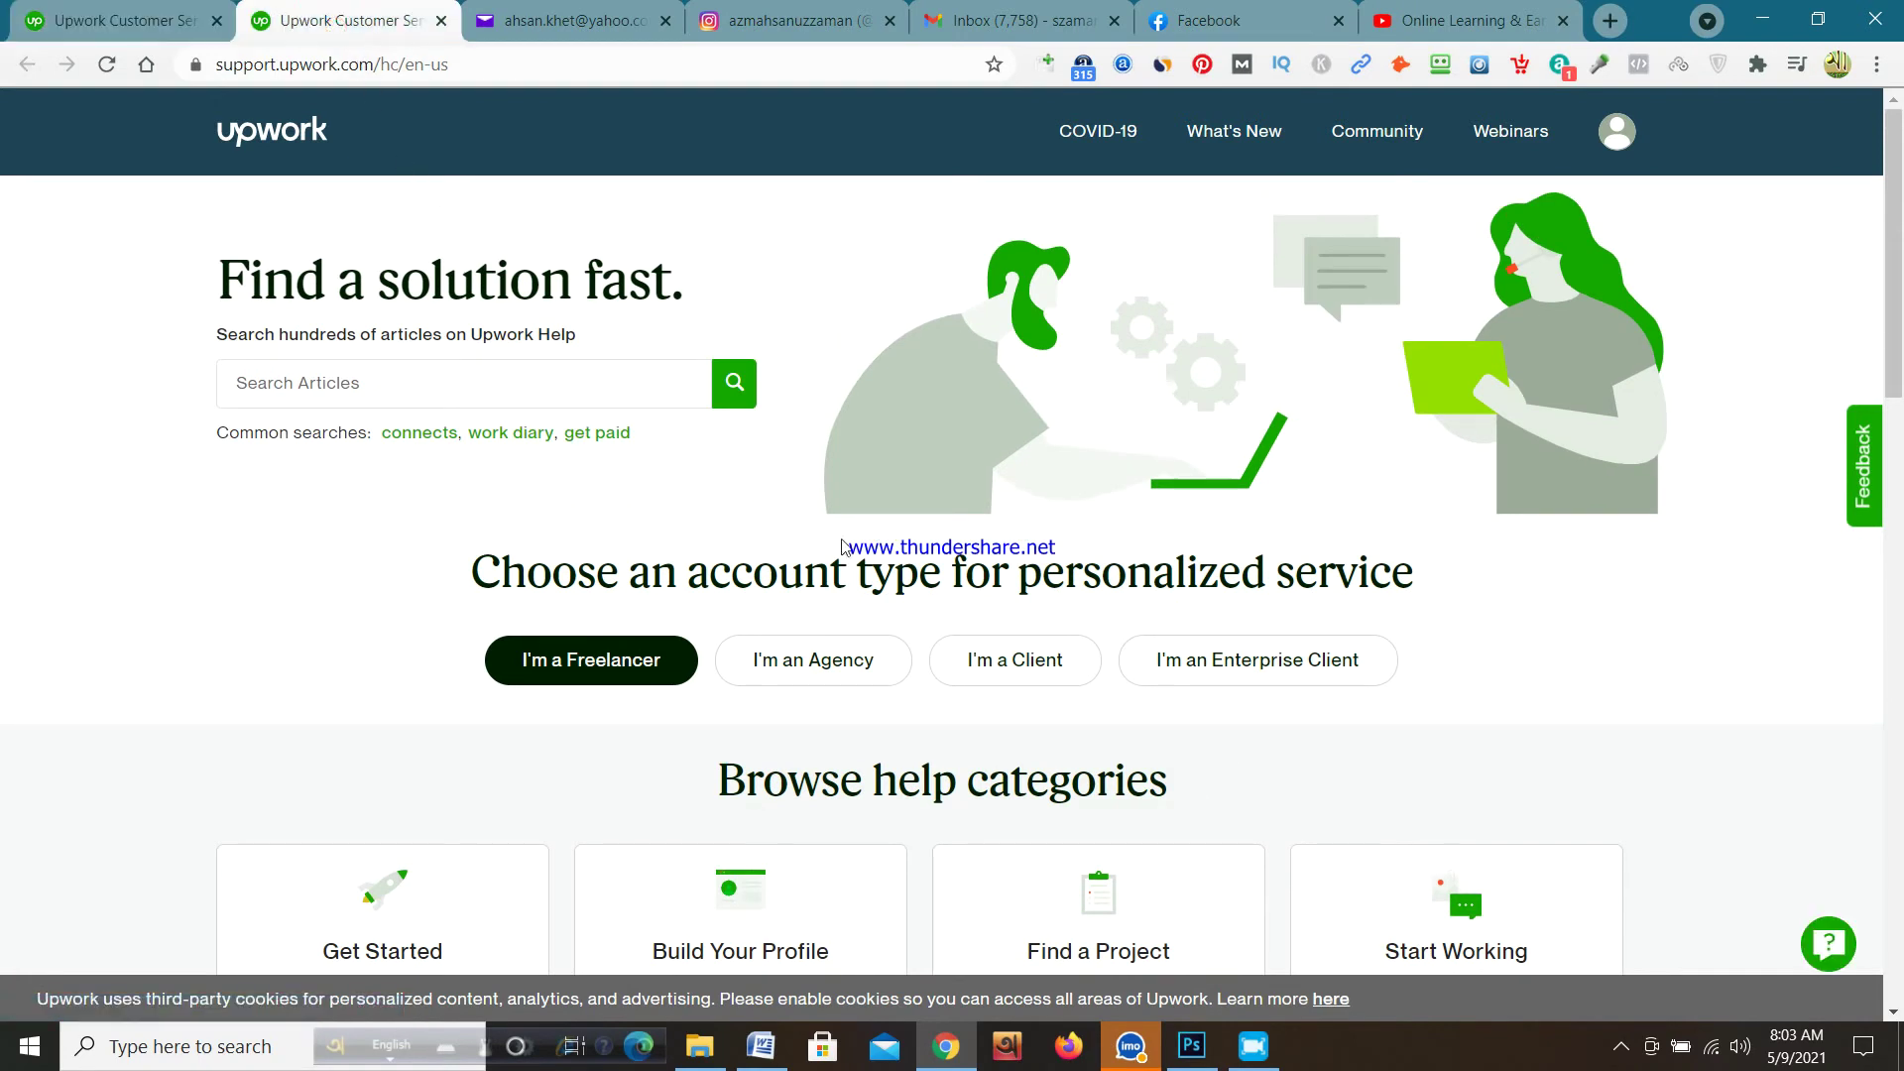
{"action": "left_click", "coordinate": [622, 662]}
{"action": "scroll", "coordinate": [624, 626], "scroll_direction": "down", "scroll_amount": 1}
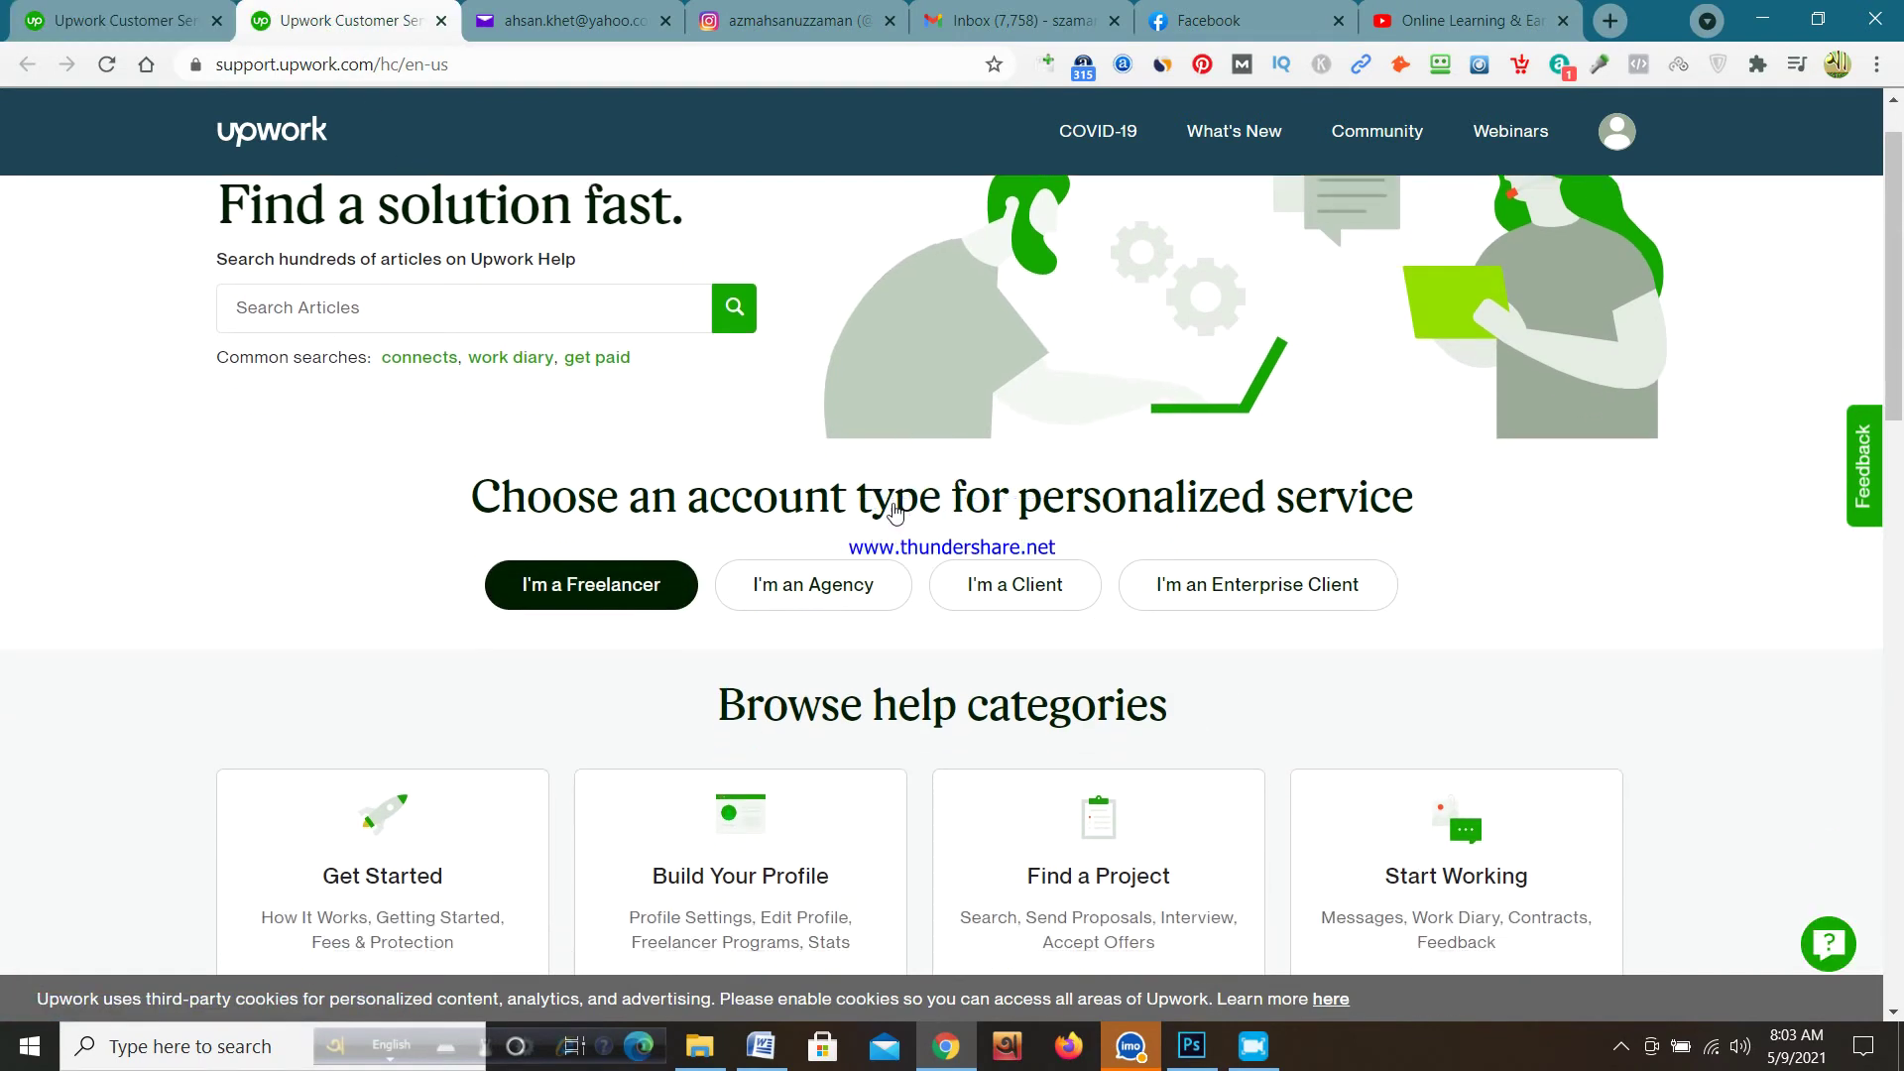
{"action": "scroll", "coordinate": [637, 497], "scroll_direction": "down", "scroll_amount": 2}
{"action": "scroll", "coordinate": [643, 492], "scroll_direction": "up", "scroll_amount": 3}
{"action": "scroll", "coordinate": [643, 497], "scroll_direction": "up", "scroll_amount": 1}
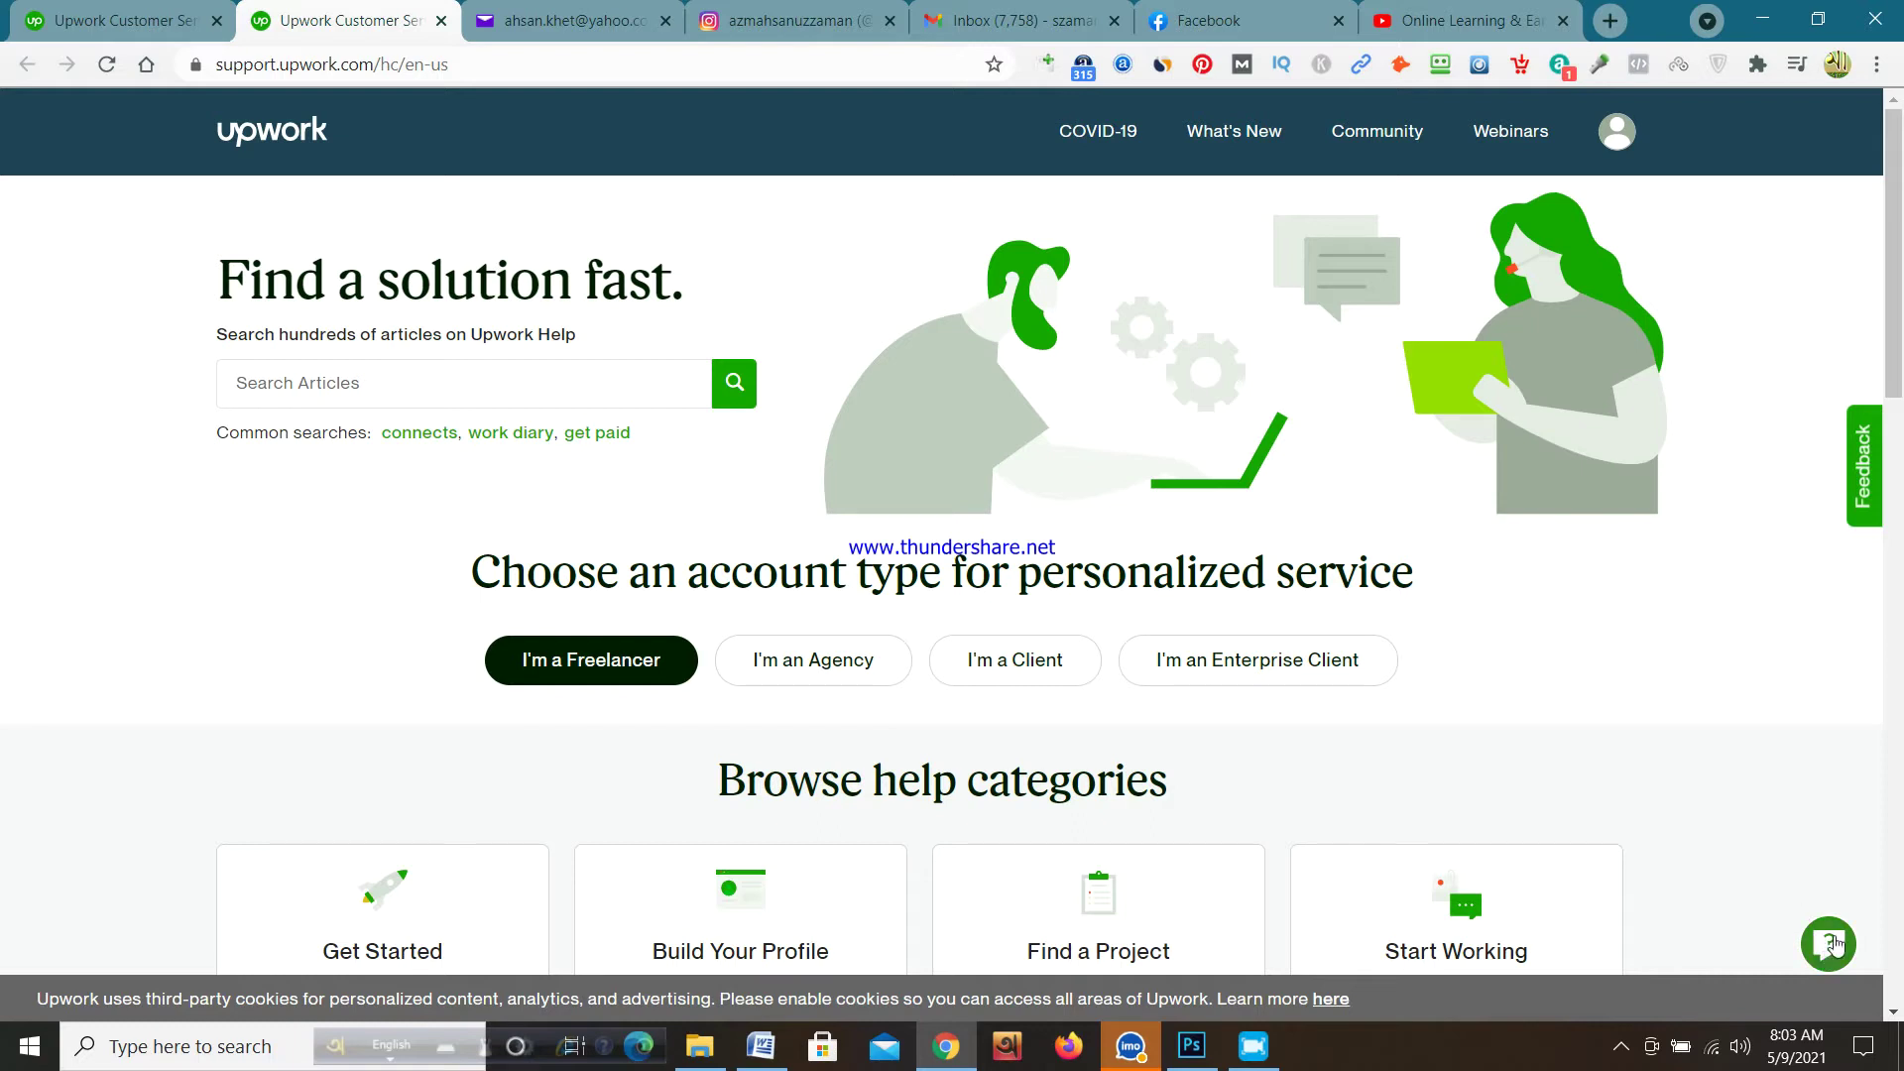
Step: Open the Upwork Help chat, answer Freelancer, and choose 'Ask something else'
{"action": "left_click", "coordinate": [1830, 950]}
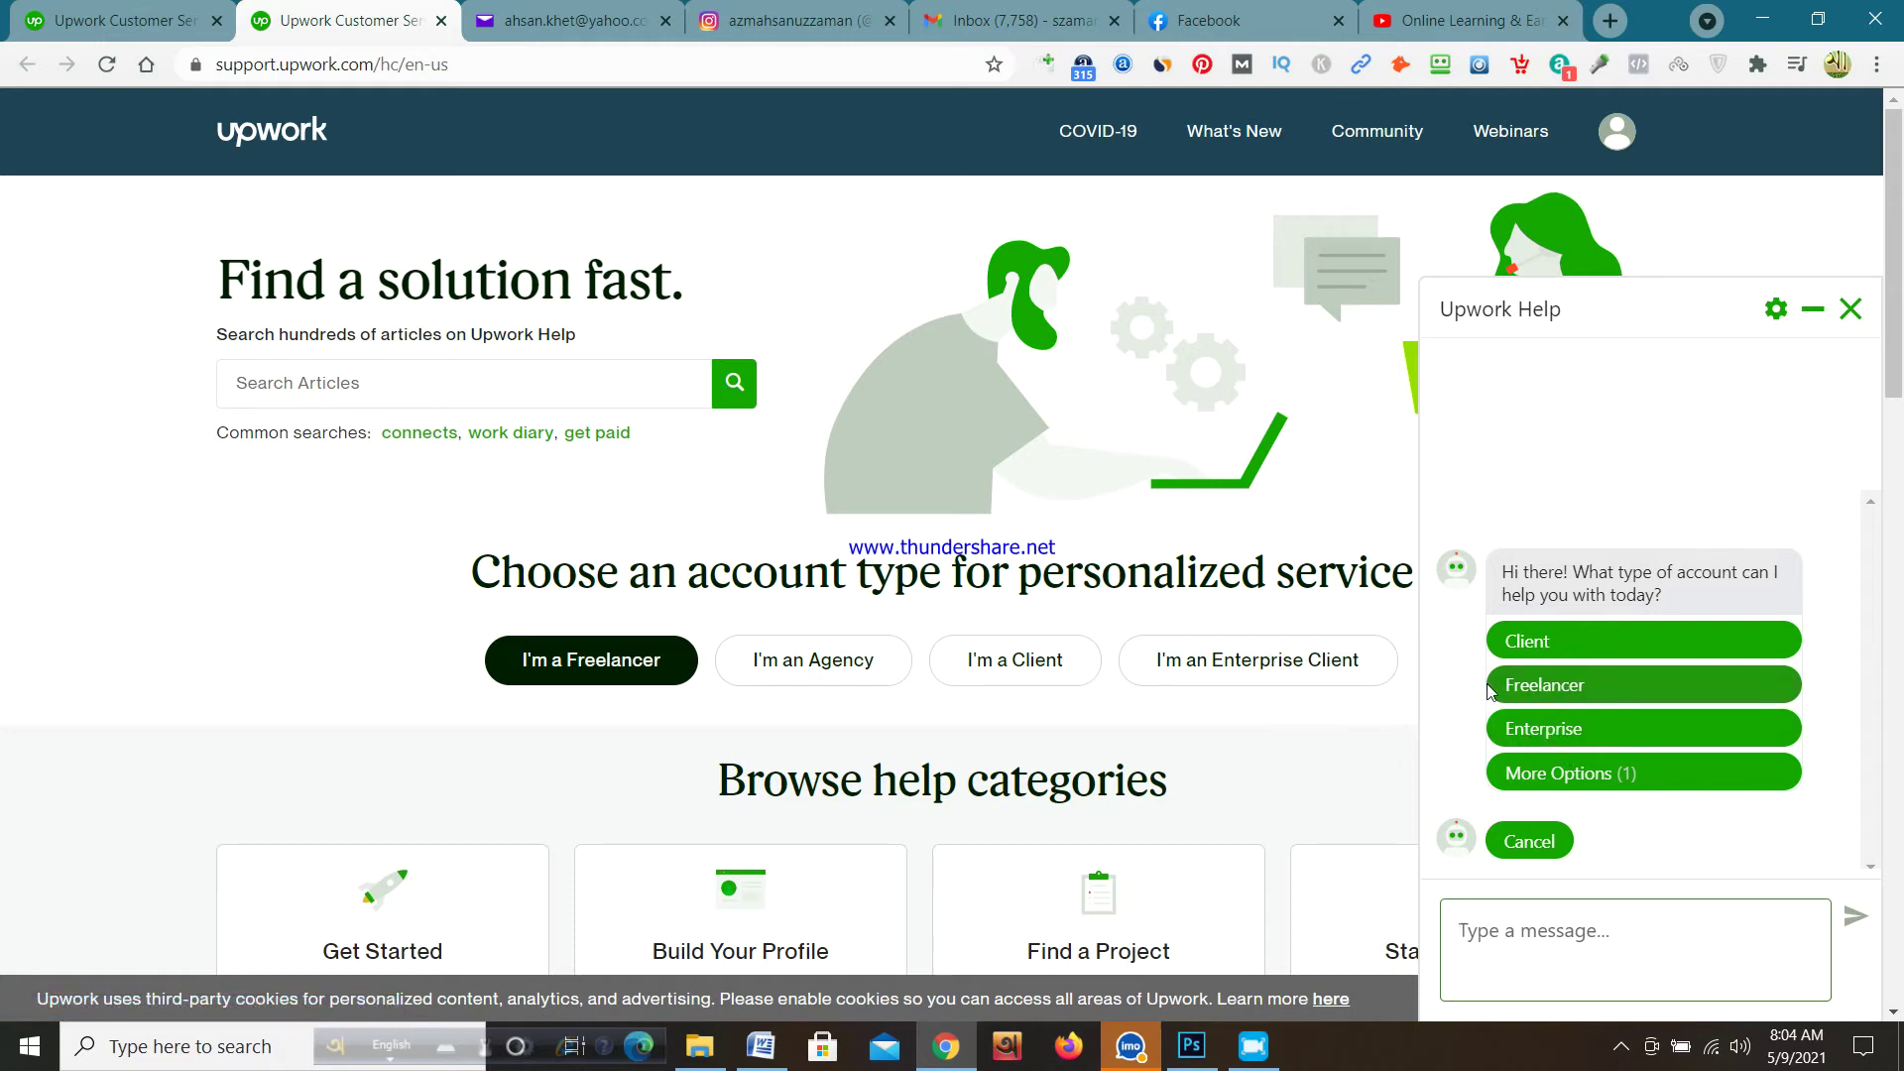
{"action": "left_click", "coordinate": [1586, 693]}
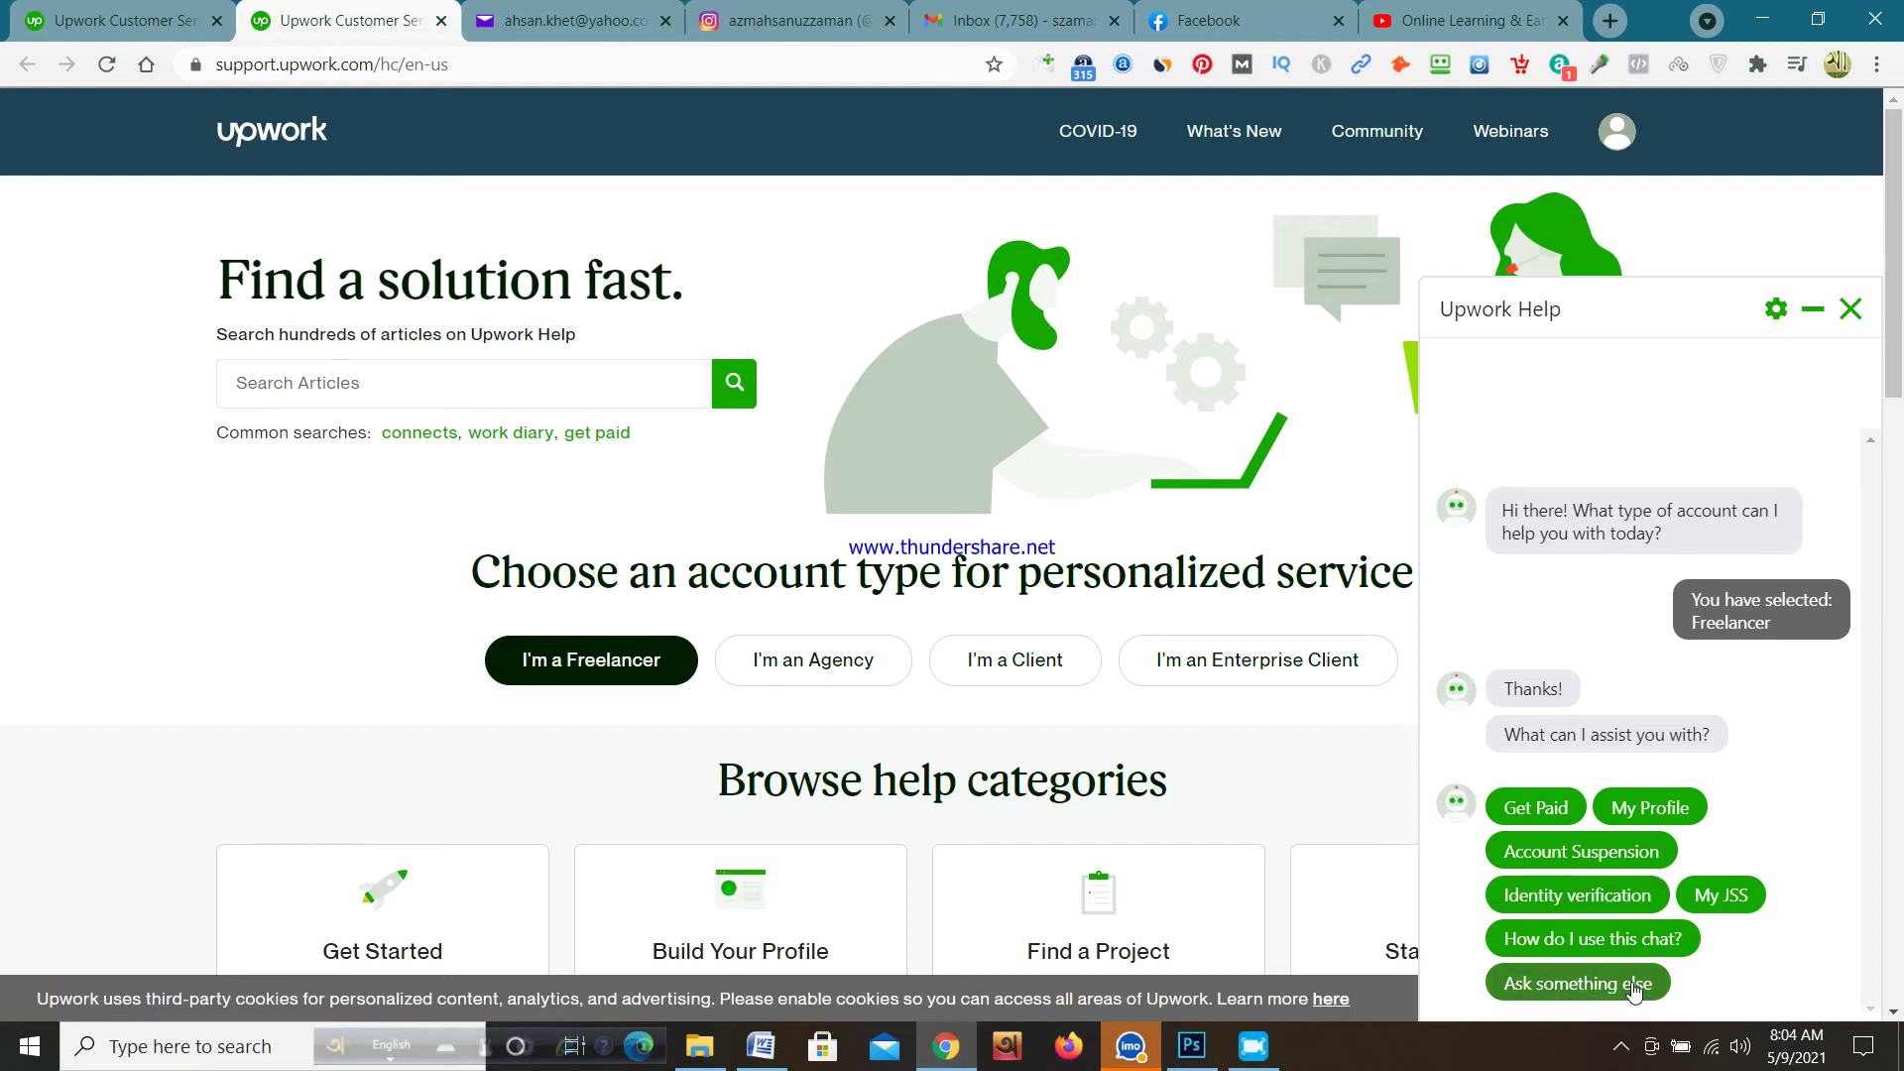
{"action": "left_click", "coordinate": [1578, 989]}
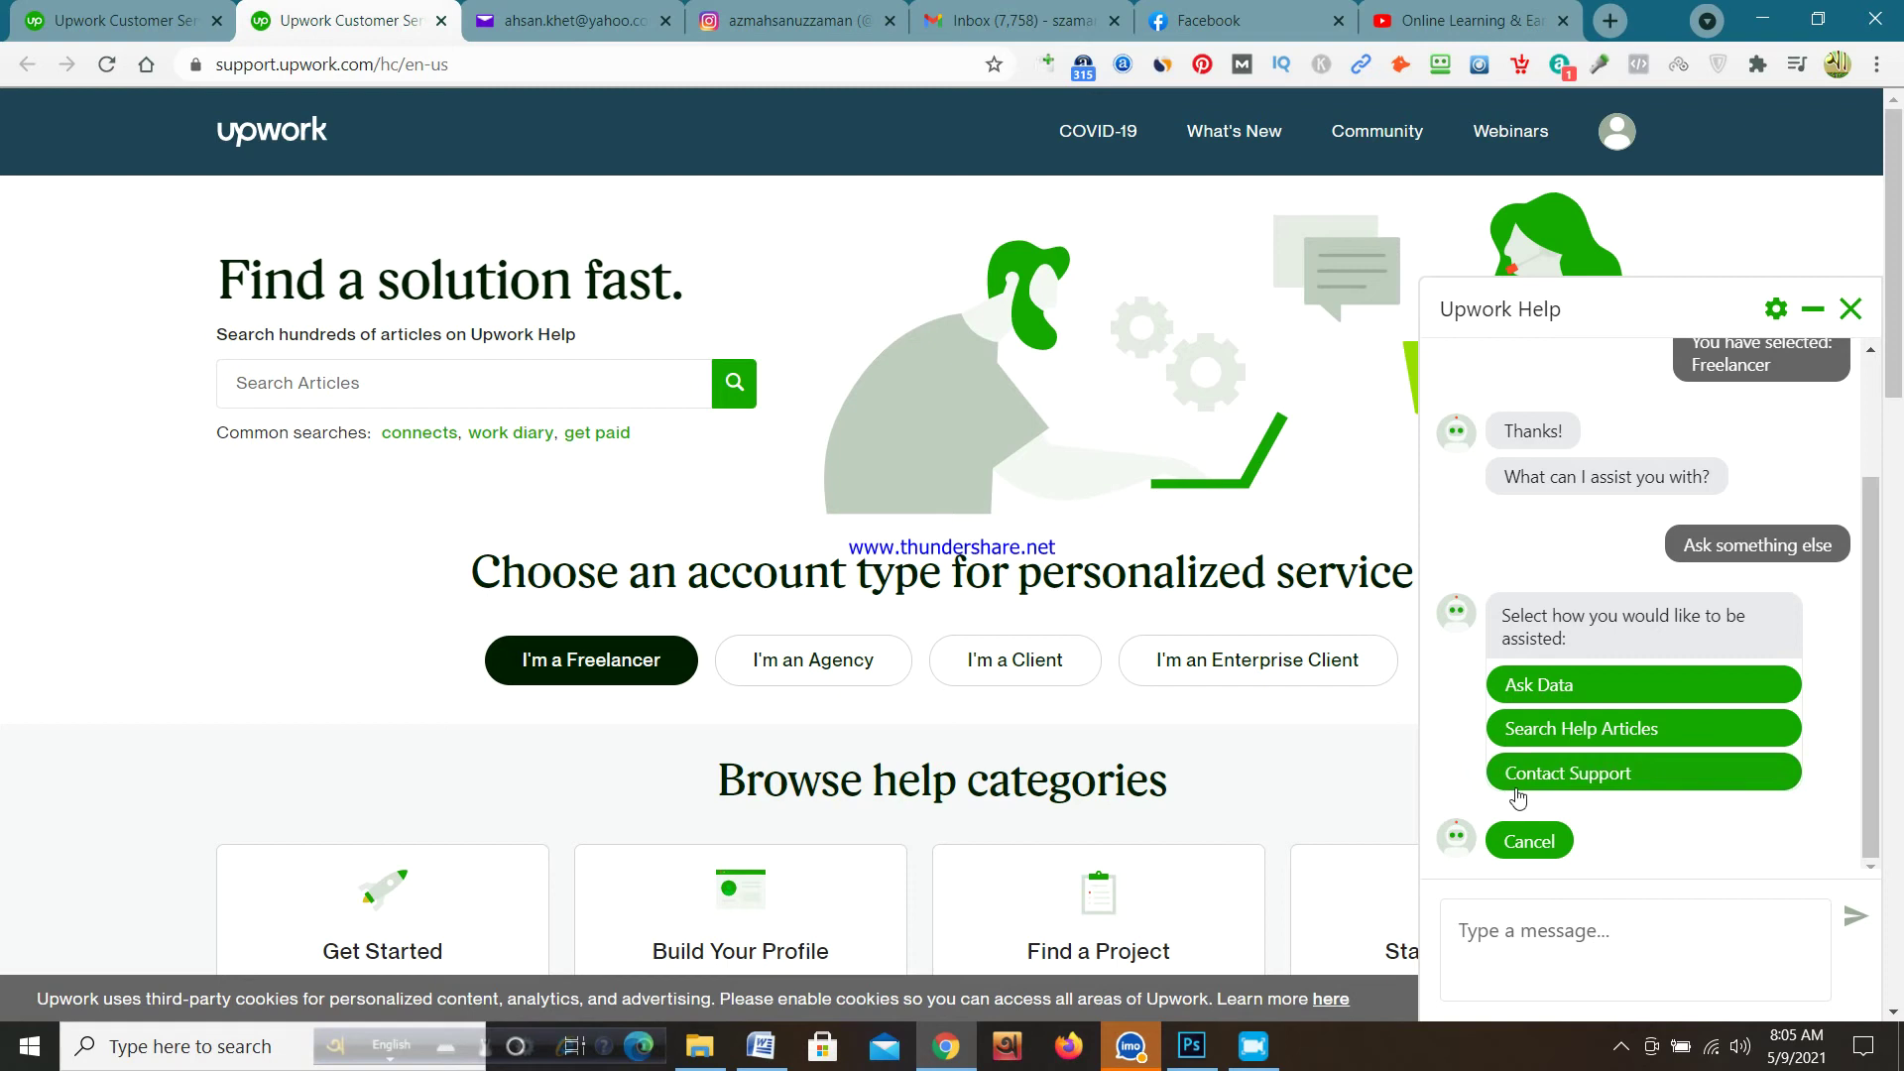
Step: Pick 'Contact Support' among the chat assistant's options
{"action": "left_click", "coordinate": [1596, 776]}
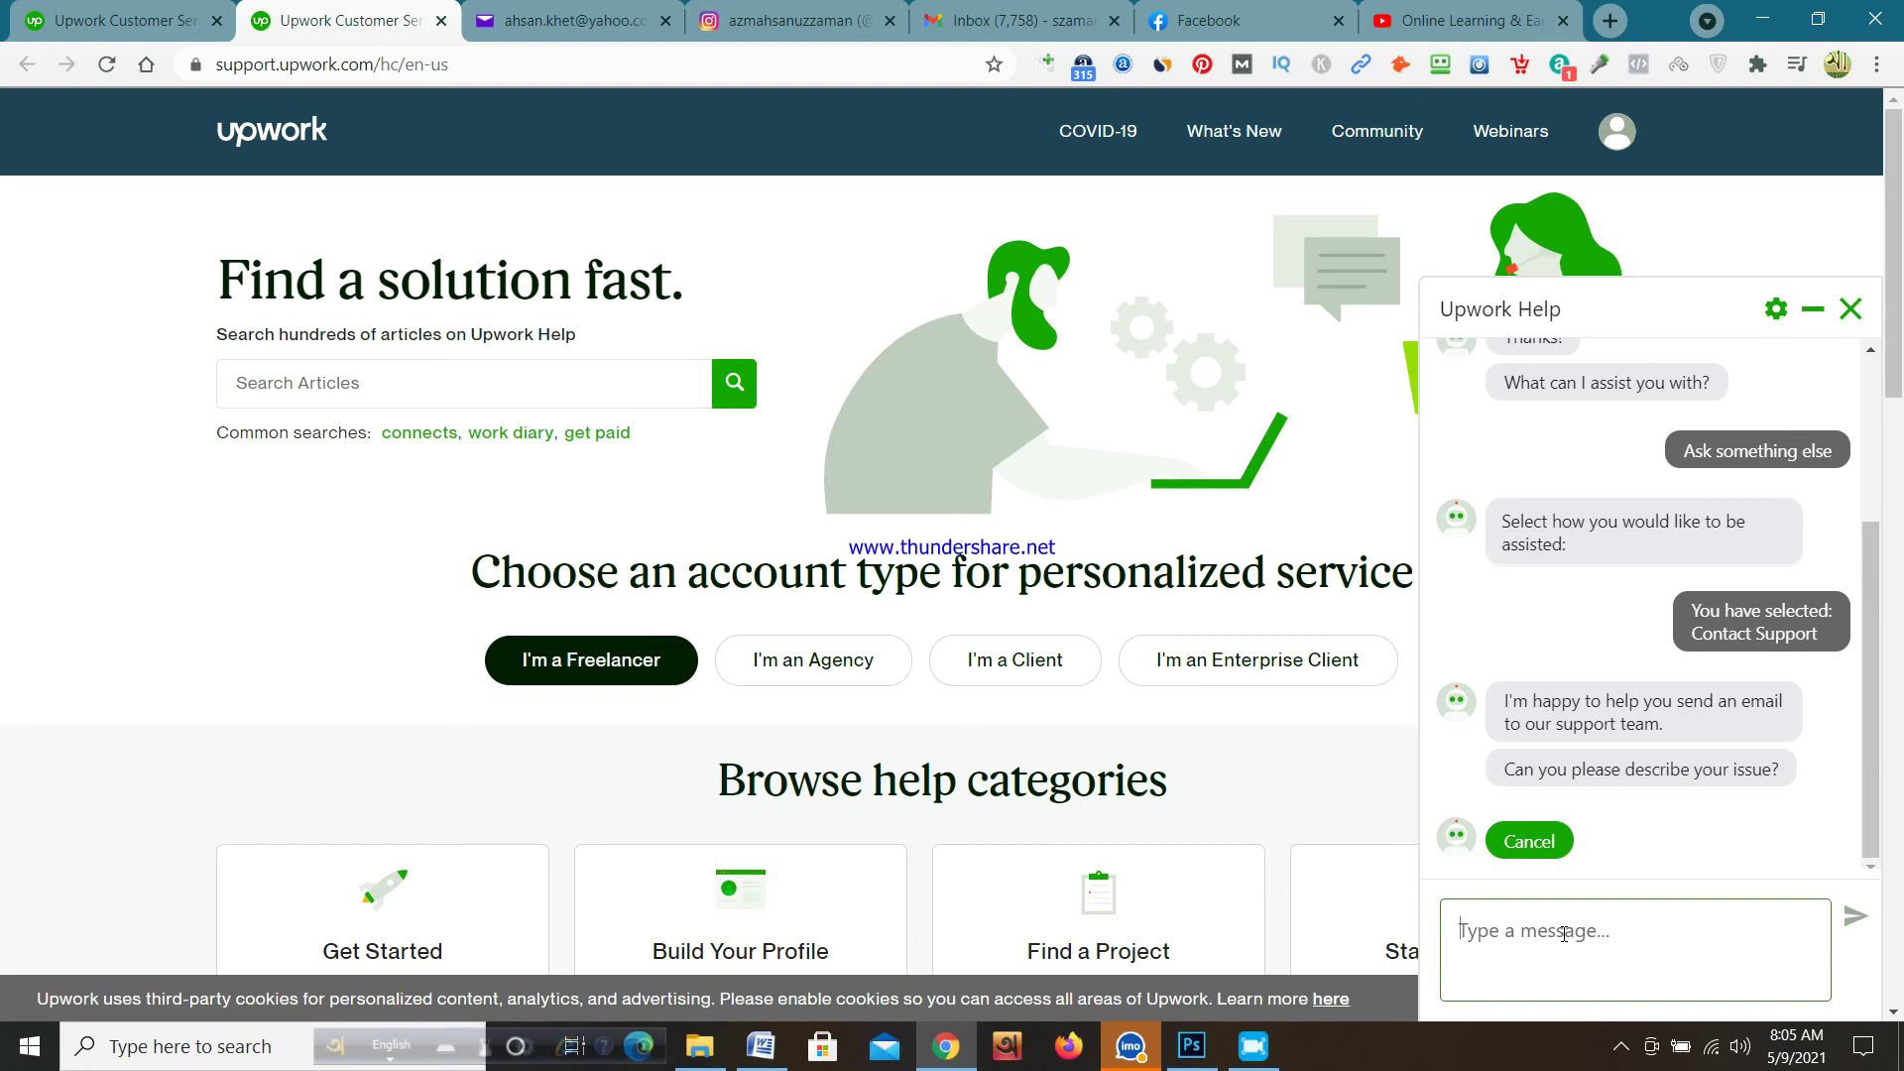
{"action": "type", "text": "I want"}
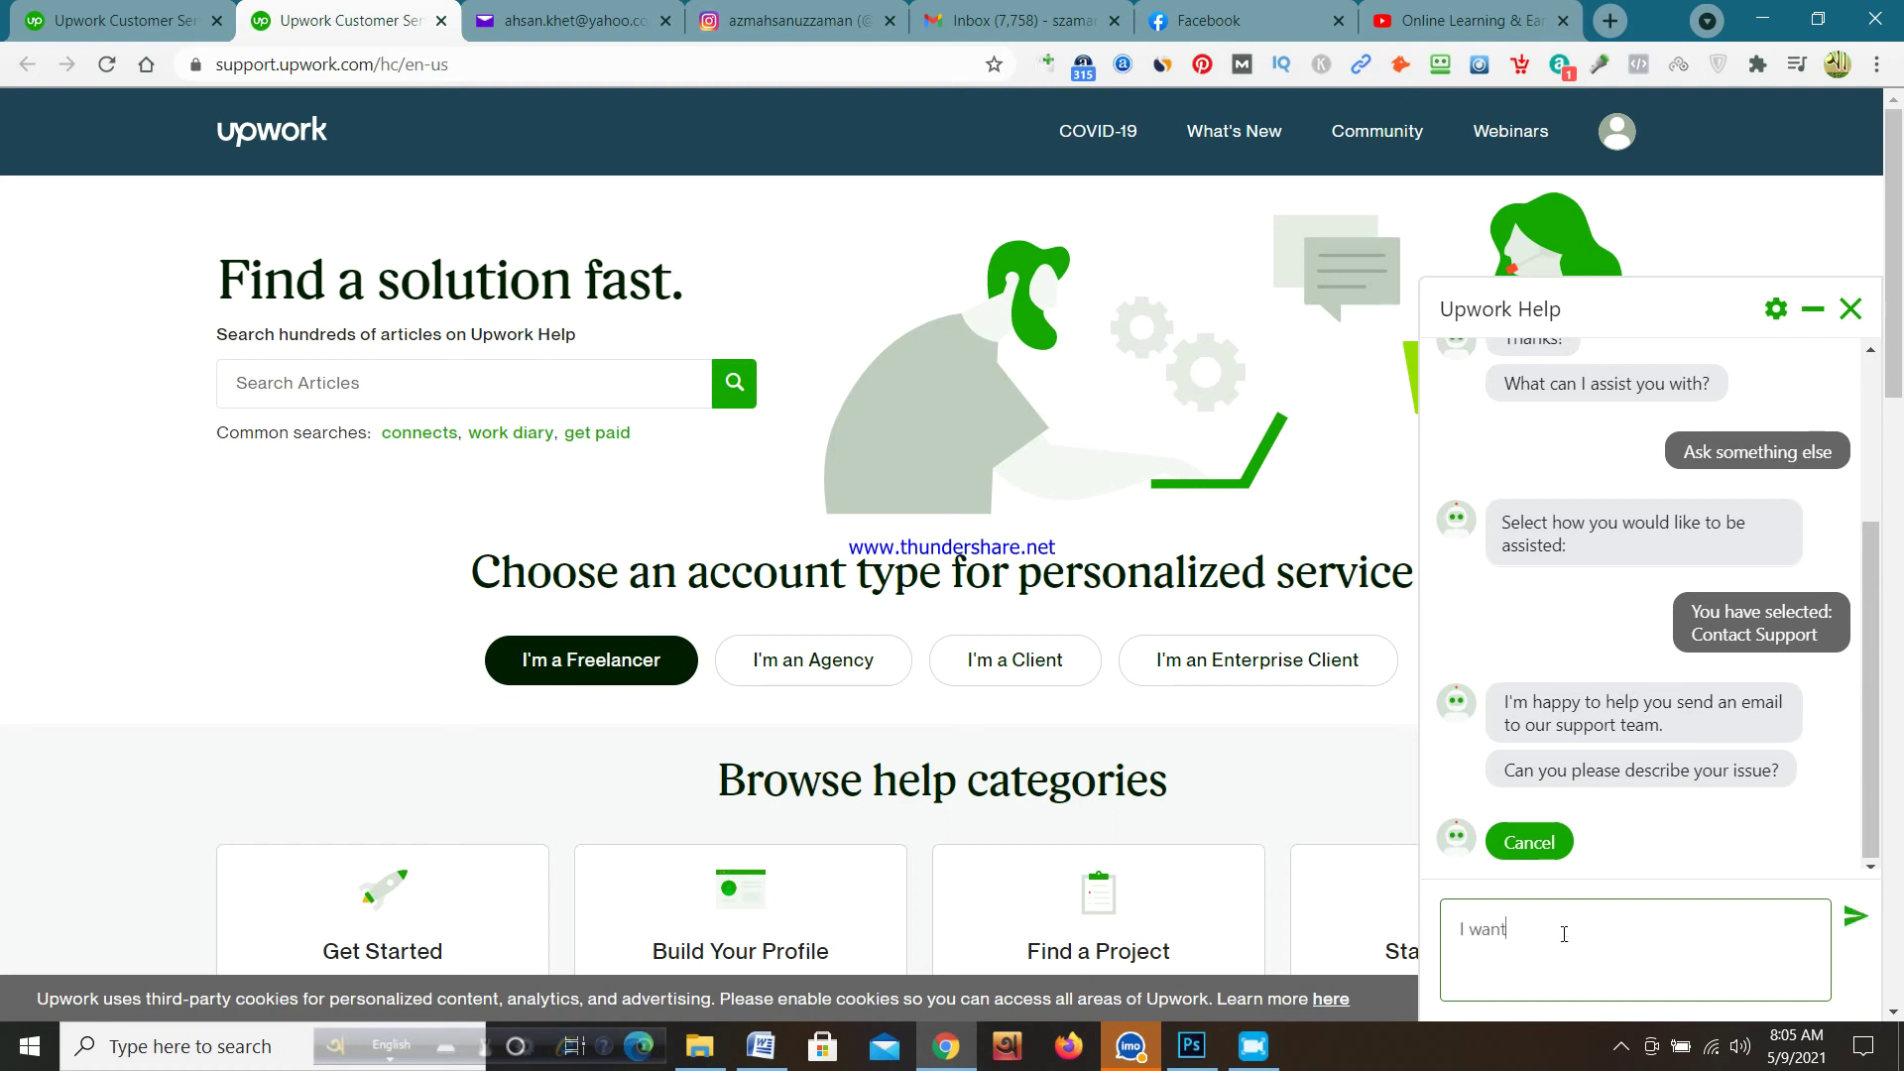
{"action": "type", "text": " to chat with an age"}
{"action": "type", "text": "nt"}
Step: Send 'I want to chat with an agent' to support, then choose 'Ask something else'
{"action": "key", "text": "Return"}
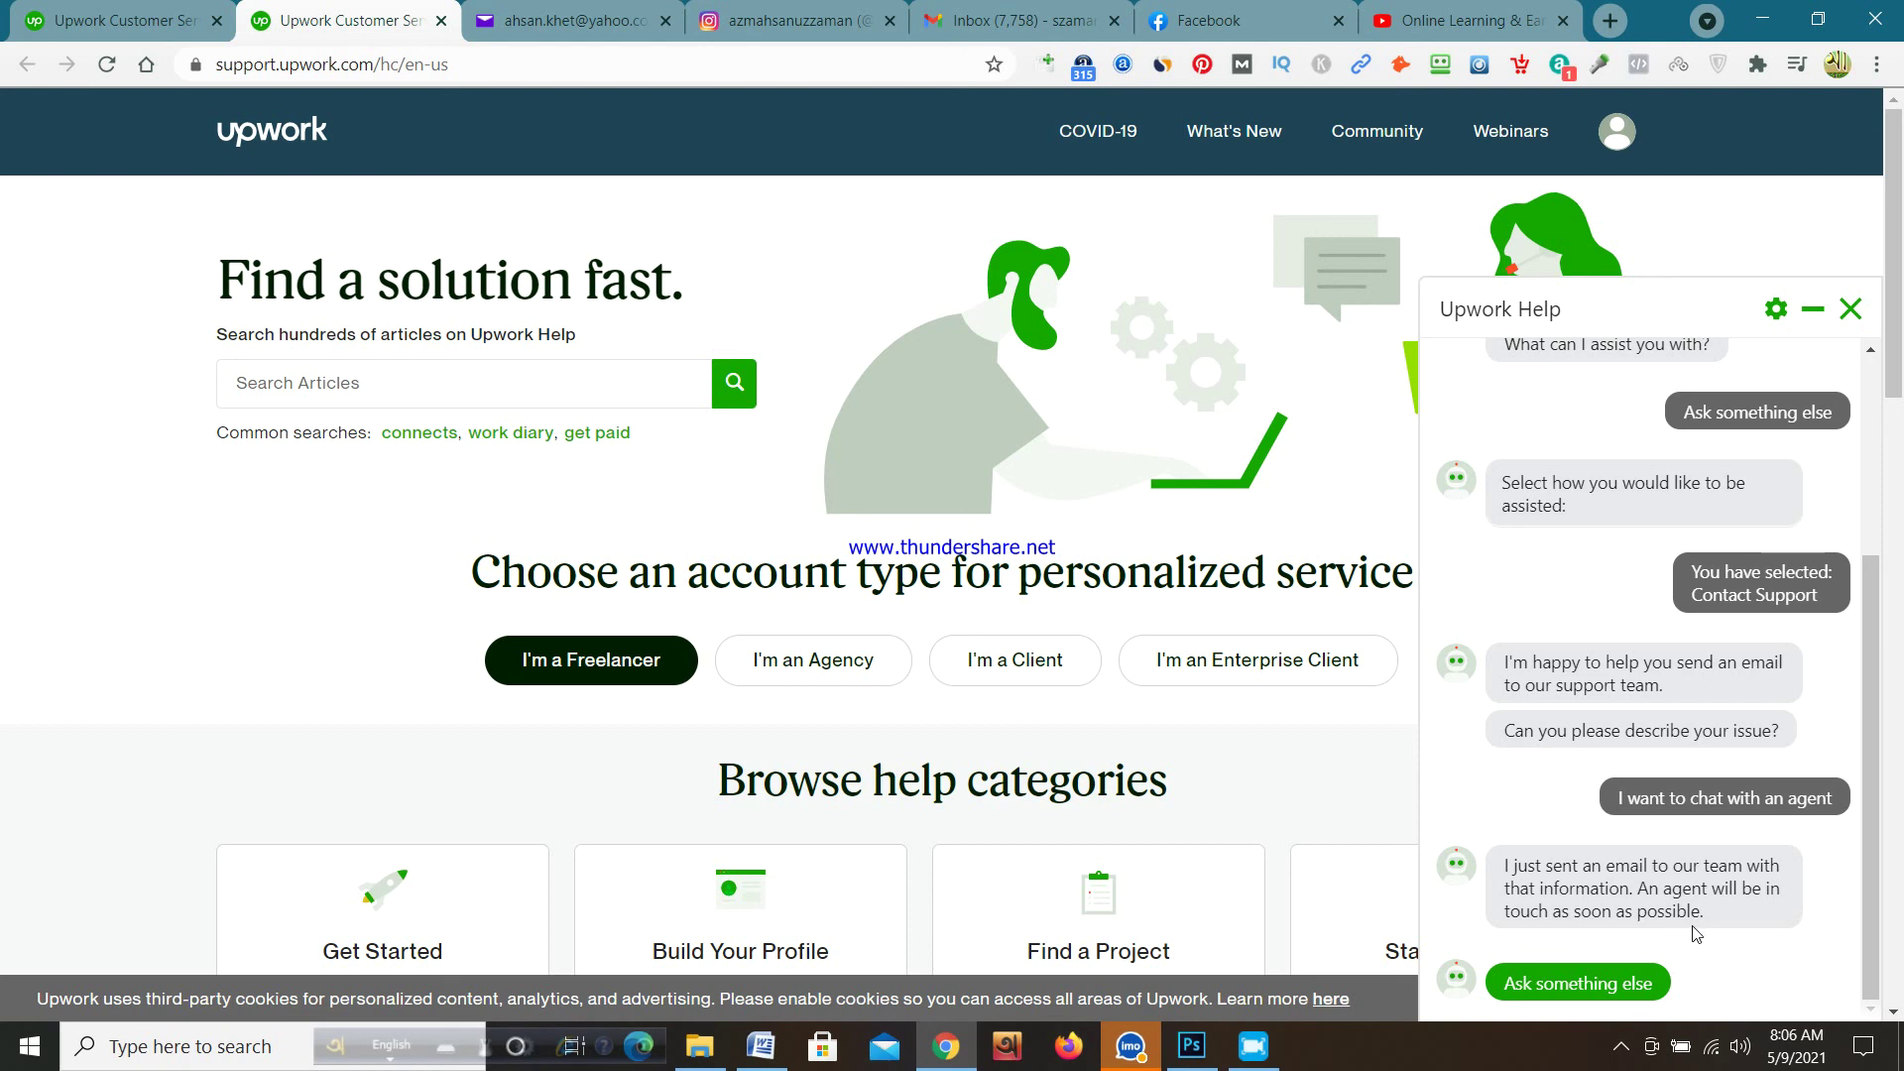
{"action": "left_click", "coordinate": [1603, 989]}
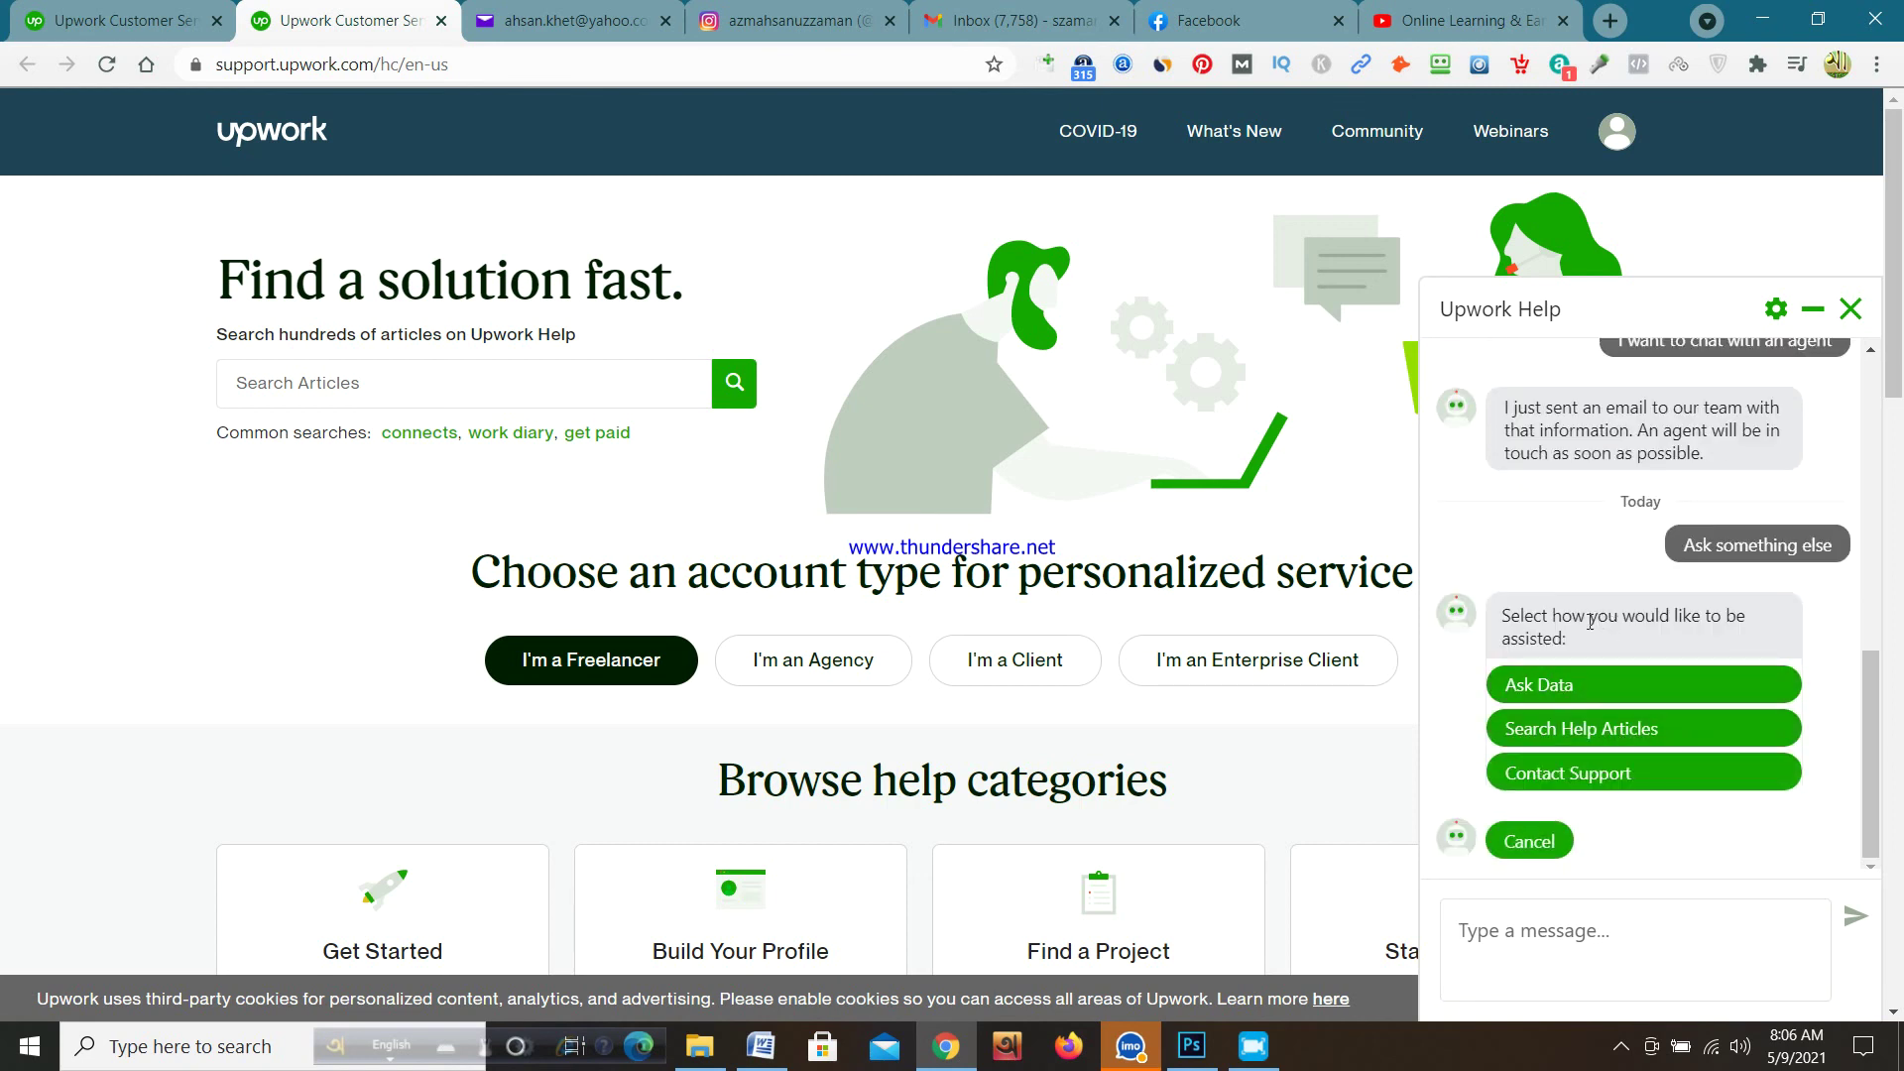
Step: Bring back the Ask Data, Search Help Articles and Contact Support options
{"action": "left_click", "coordinate": [1603, 681]}
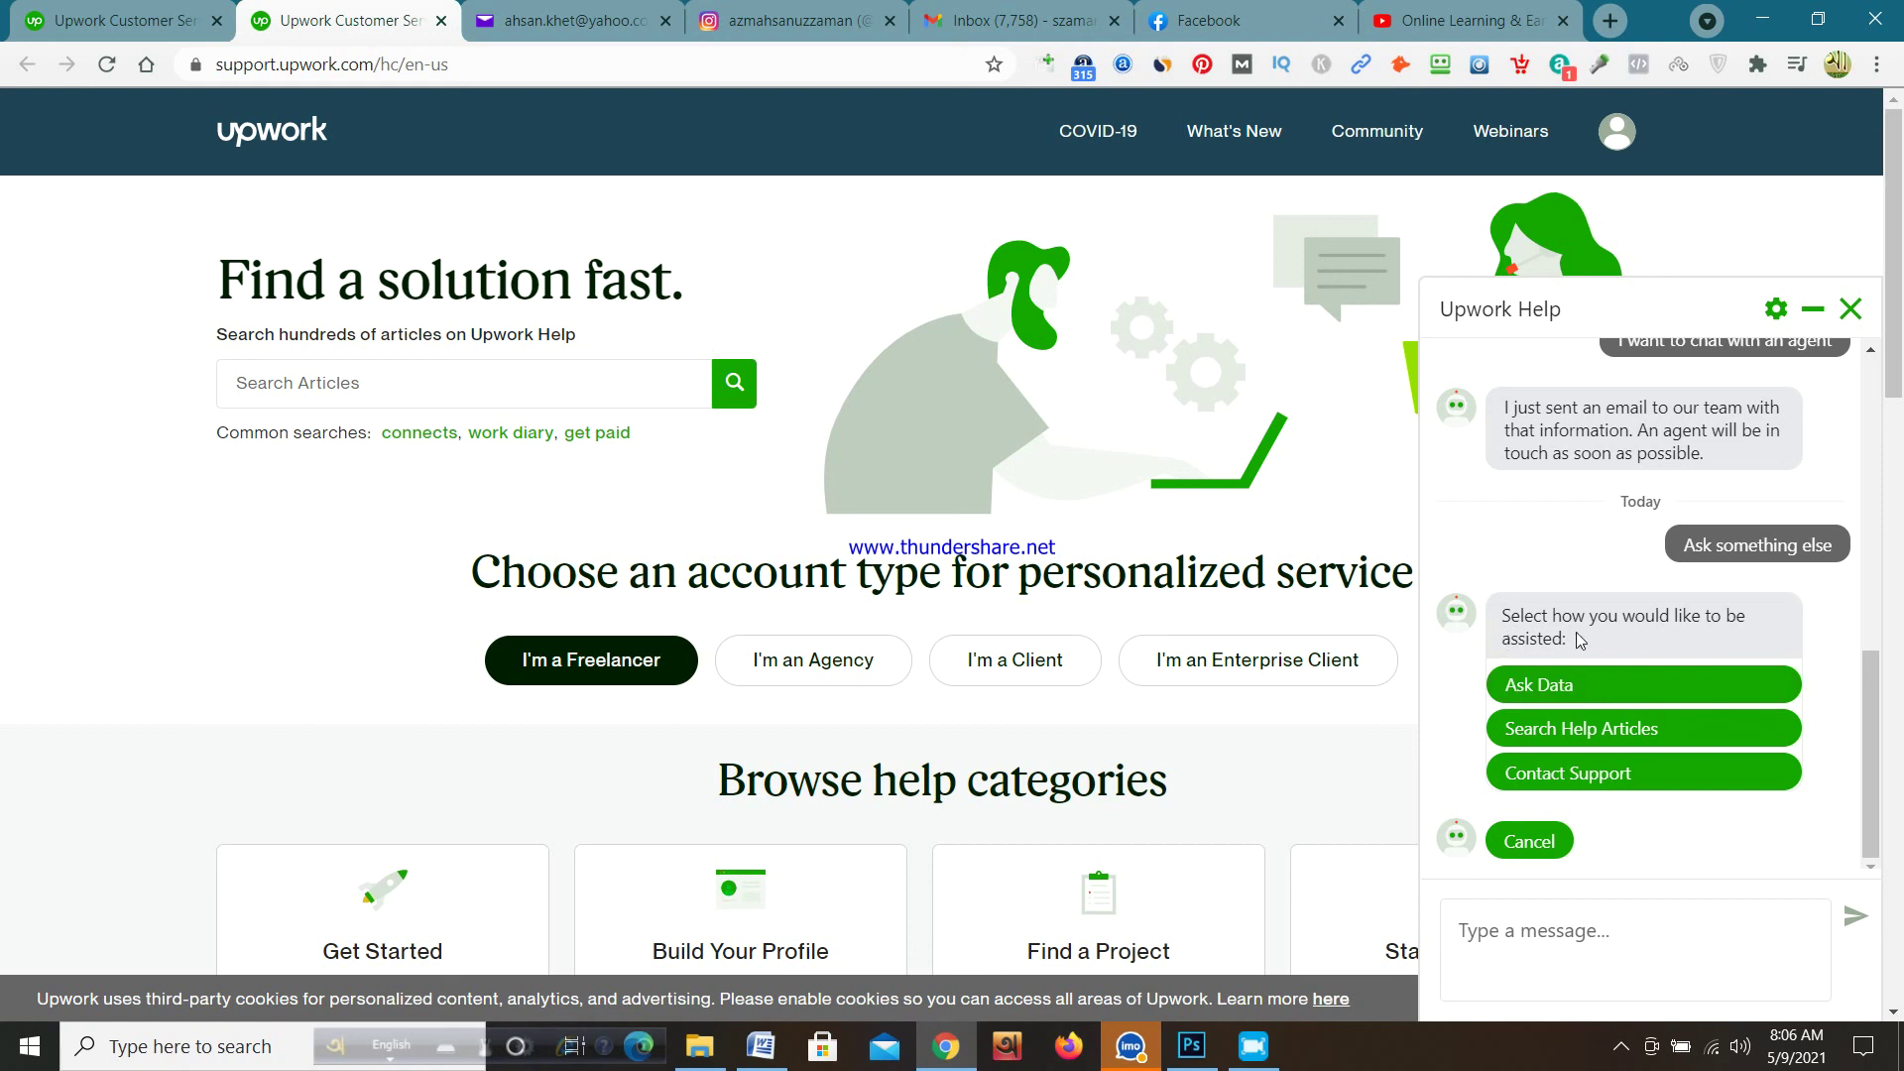